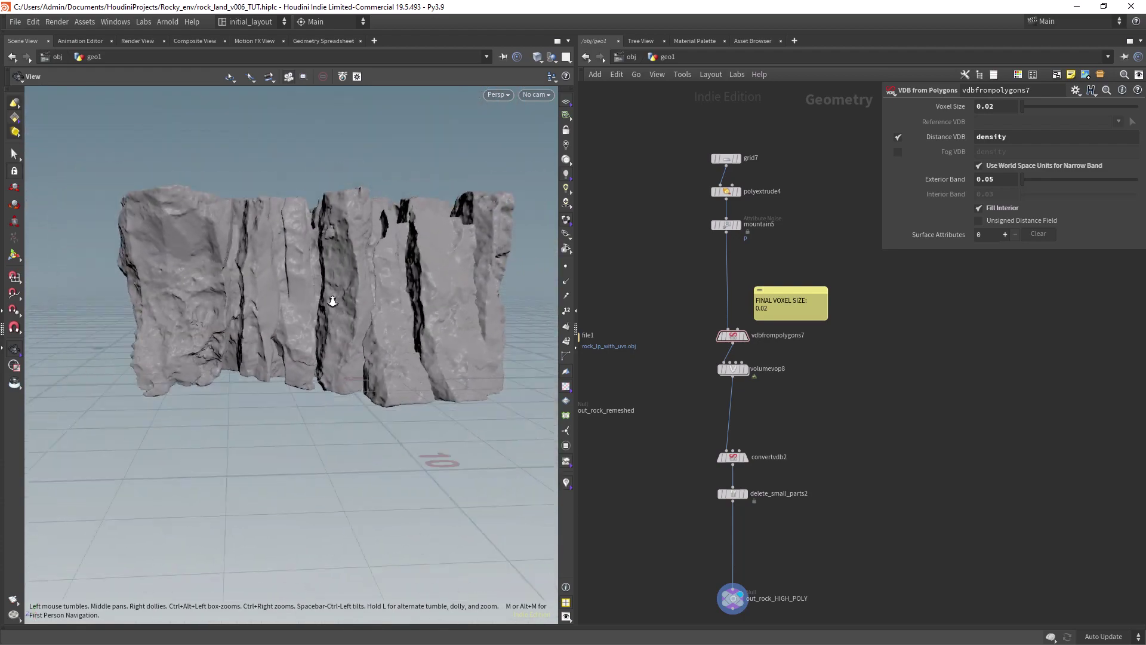
- Display the results of the grid7 and polyextrude4 nodes in turn to examine the base shape
{"action": "middle_click_drag", "start_coordinate": [799, 164], "coordinate": [793, 252]}
{"action": "left_click", "coordinate": [731, 247]}
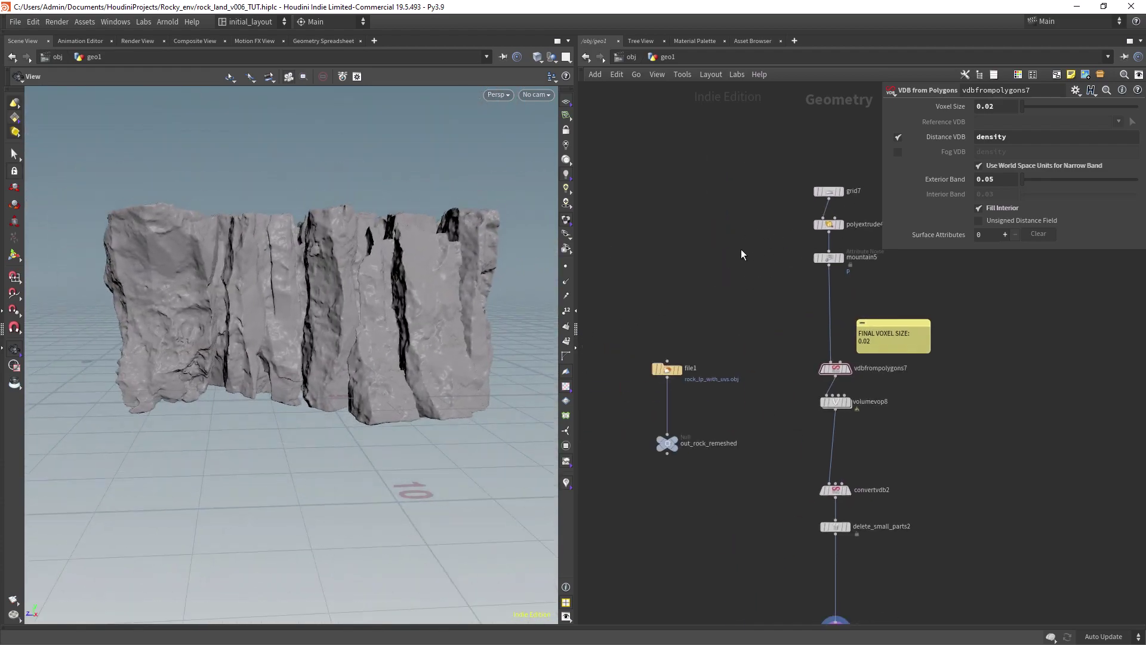
{"action": "left_click_drag", "start_coordinate": [433, 340], "coordinate": [374, 358]}
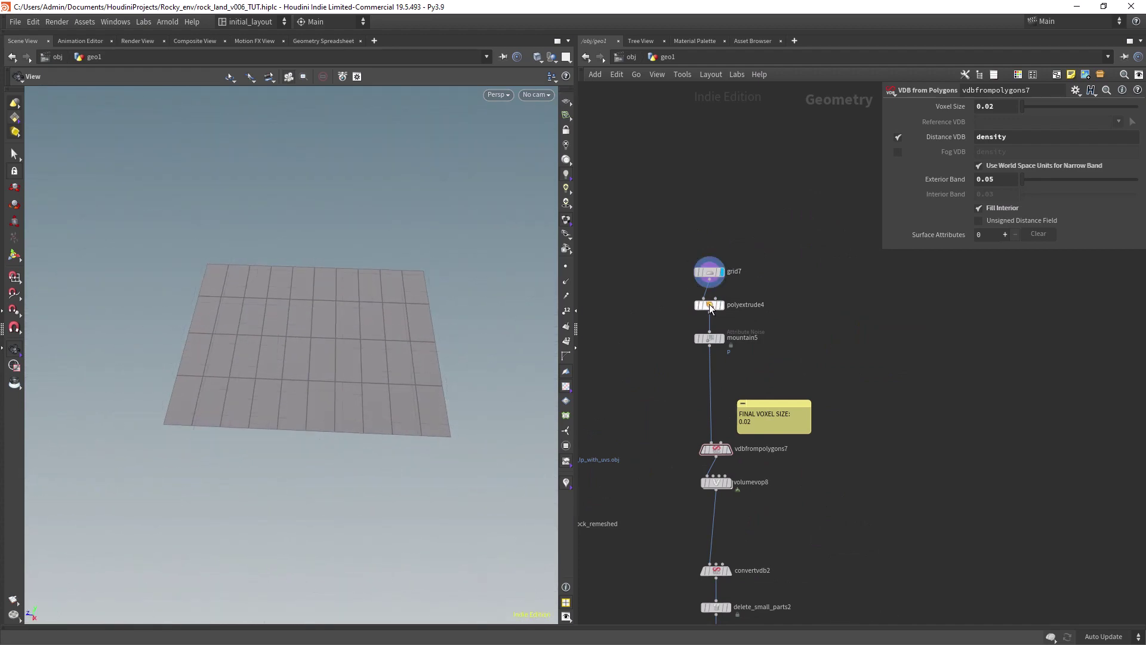
{"action": "left_click", "coordinate": [721, 305]}
{"action": "left_click", "coordinate": [709, 305]}
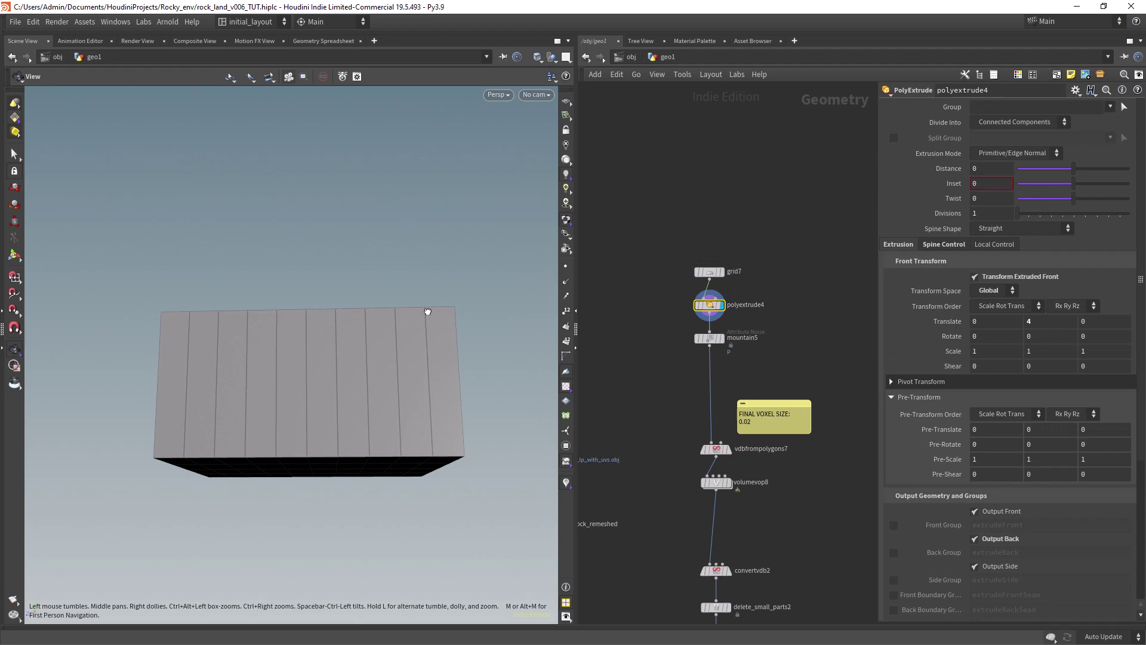
- Display the mountain5 node and examine the noise-deformed block from several angles
{"action": "left_click", "coordinate": [720, 339]}
{"action": "left_click", "coordinate": [709, 339]}
{"action": "left_click_drag", "start_coordinate": [320, 327], "coordinate": [348, 352]}
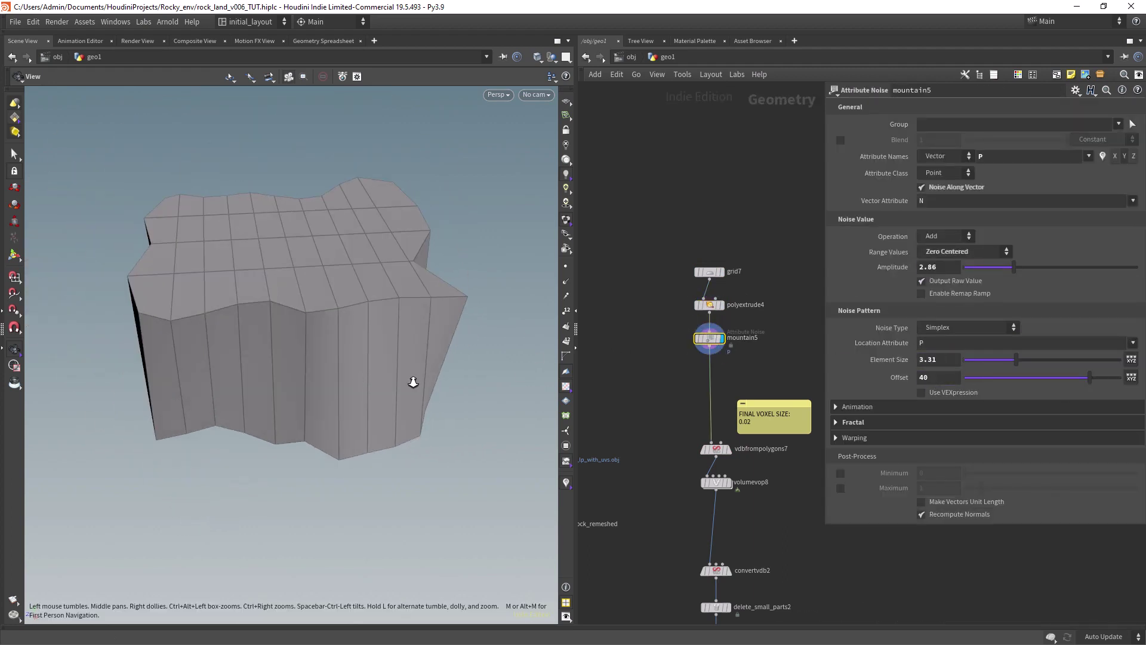
{"action": "left_click_drag", "start_coordinate": [411, 379], "coordinate": [401, 355]}
- Review the voxel size, distance VDB name and exterior band settings of vdbfrompolygons7
{"action": "middle_click_drag", "start_coordinate": [701, 443], "coordinate": [665, 358]}
{"action": "left_click", "coordinate": [685, 367]}
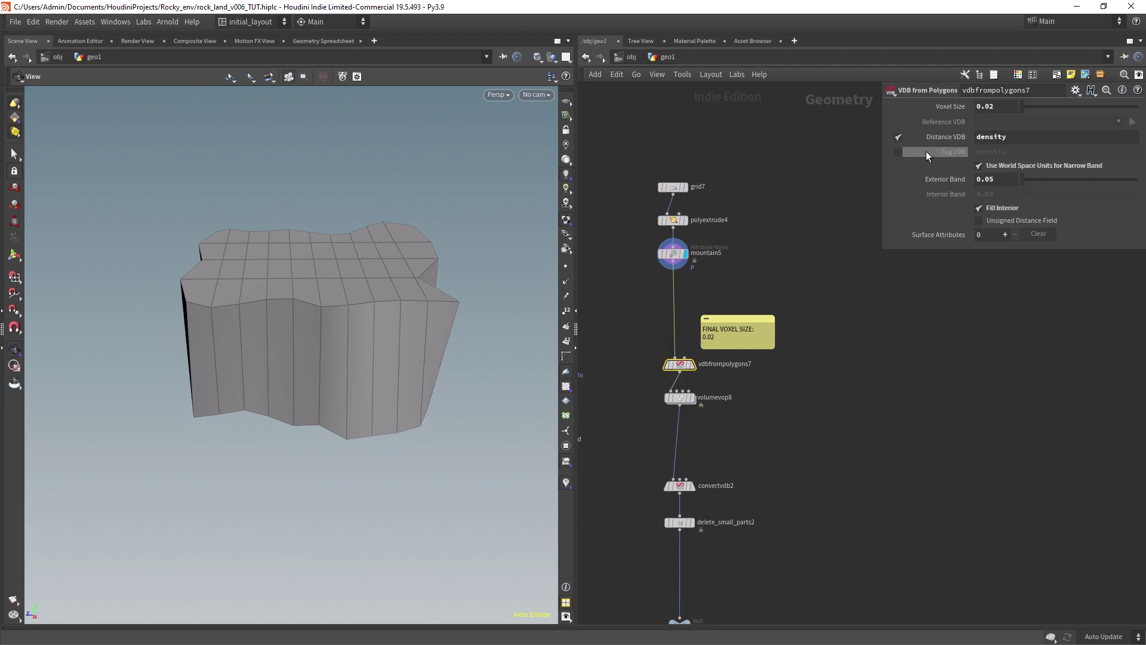
{"action": "left_click_drag", "start_coordinate": [1002, 106], "coordinate": [931, 112]}
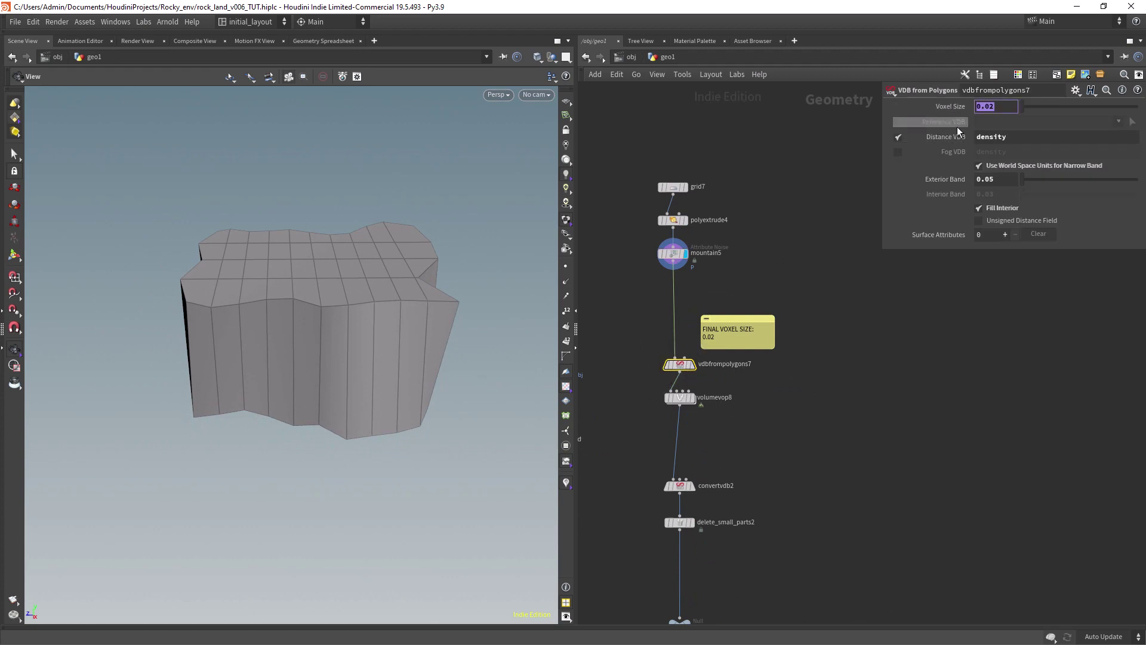
{"action": "left_click_drag", "start_coordinate": [986, 138], "coordinate": [977, 172]}
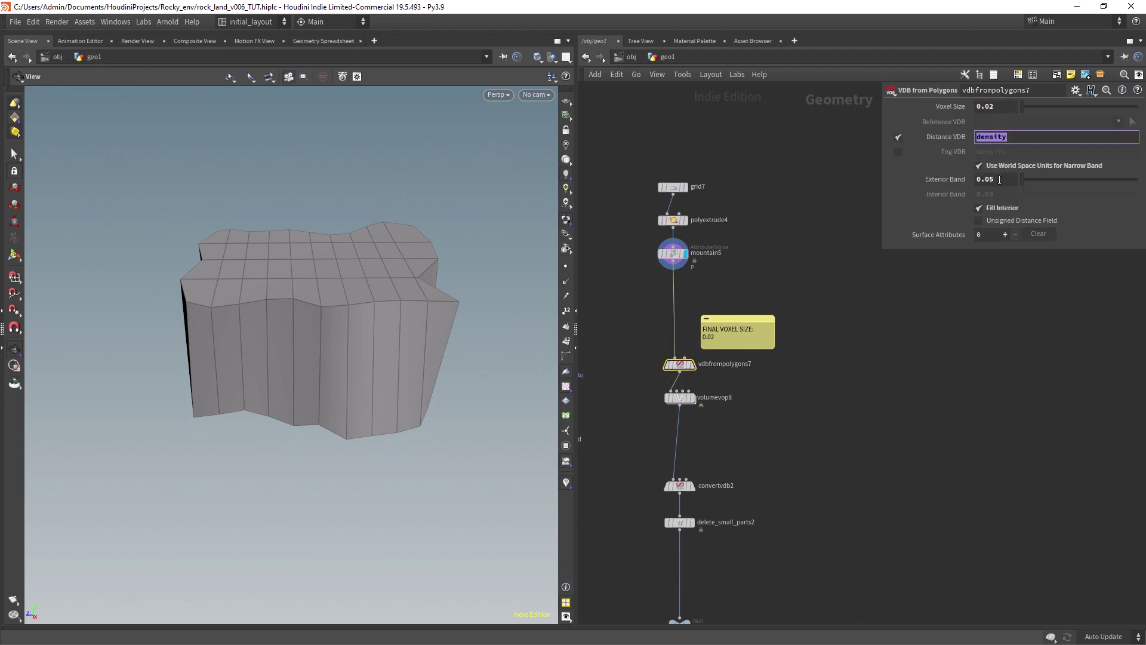
{"action": "double_click", "coordinate": [999, 179]}
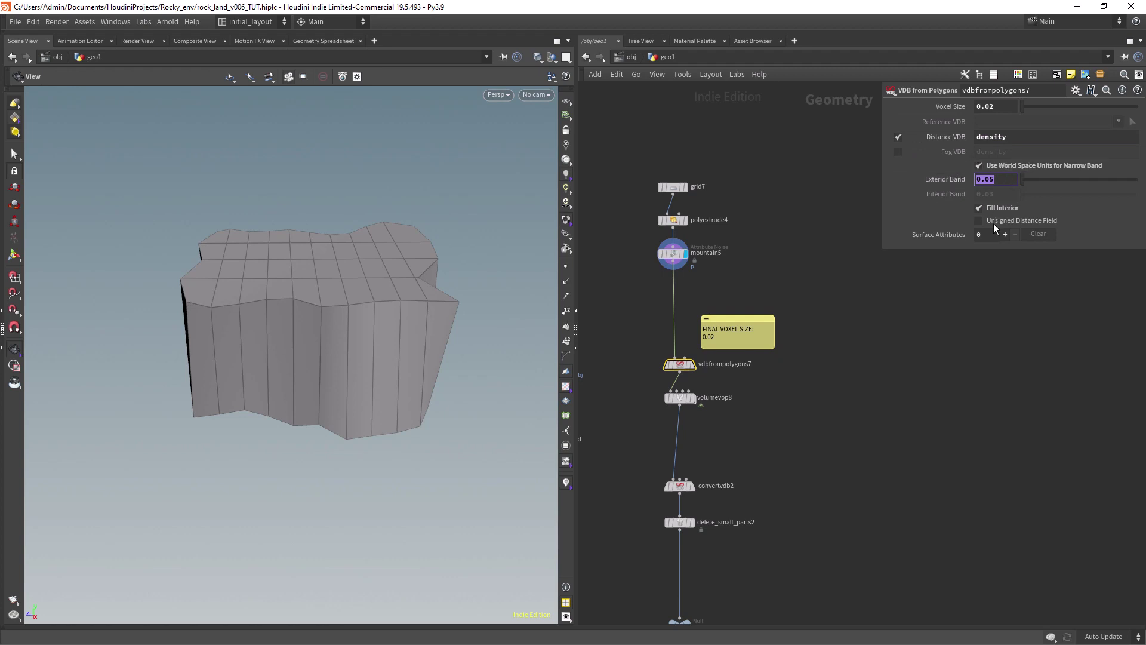
- Display vdbfrompolygons7 and volumevop8 in turn to compare the VDB before and after the noise
{"action": "left_click", "coordinate": [693, 366]}
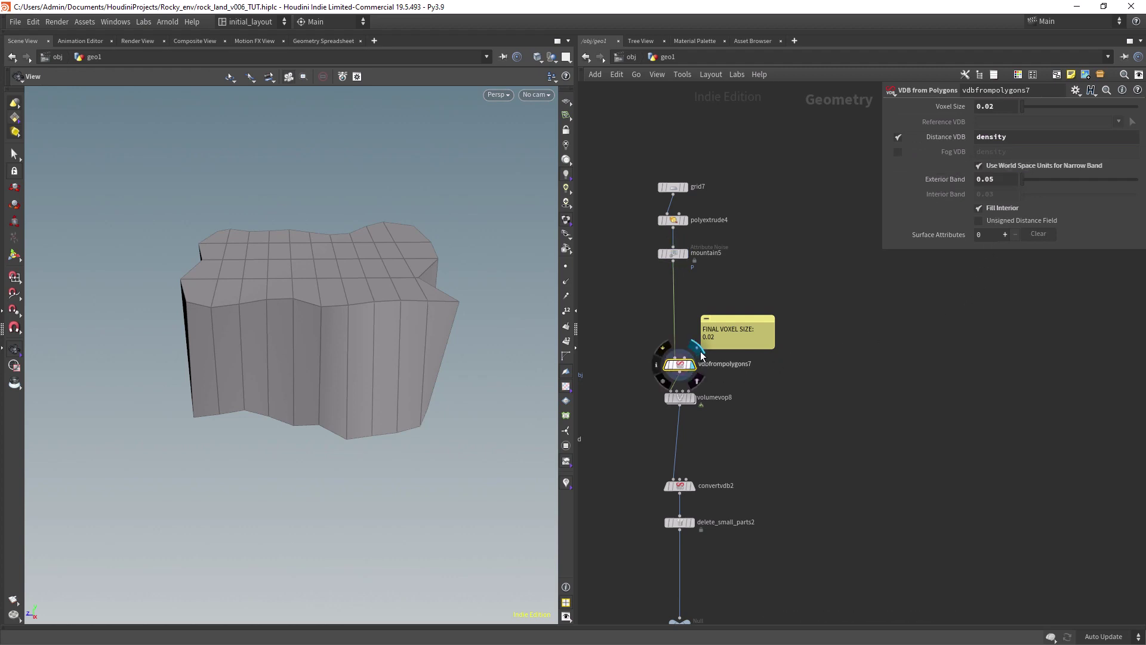
{"action": "left_click_drag", "start_coordinate": [375, 374], "coordinate": [422, 348]}
{"action": "left_click_drag", "start_coordinate": [684, 407], "coordinate": [683, 417]}
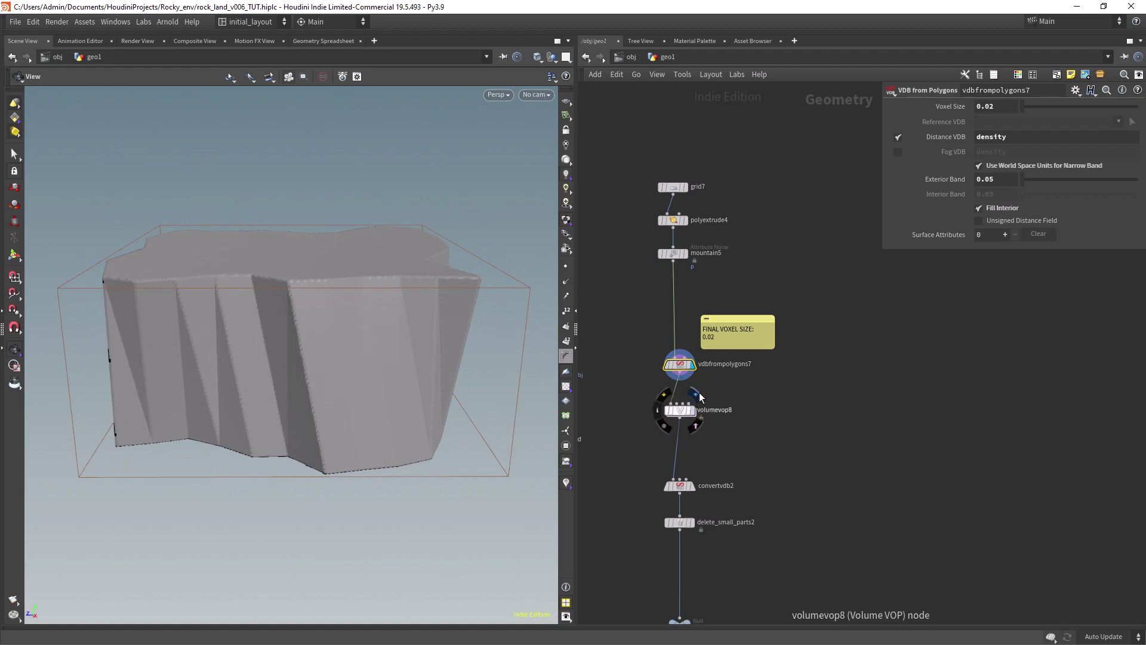
{"action": "left_click", "coordinate": [697, 394]}
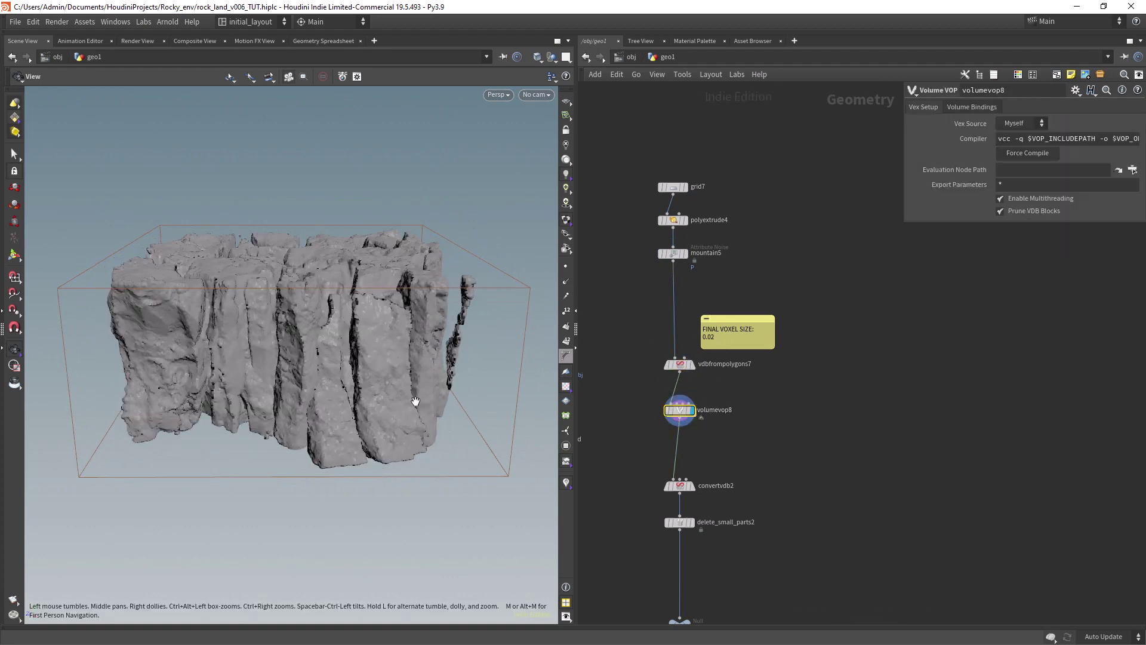
- Display the convertvdb2 polygon result and toggle wire-over-shaded display to check the mesh
{"action": "mouse_move", "coordinate": [685, 490]}
{"action": "left_click", "coordinate": [696, 469]}
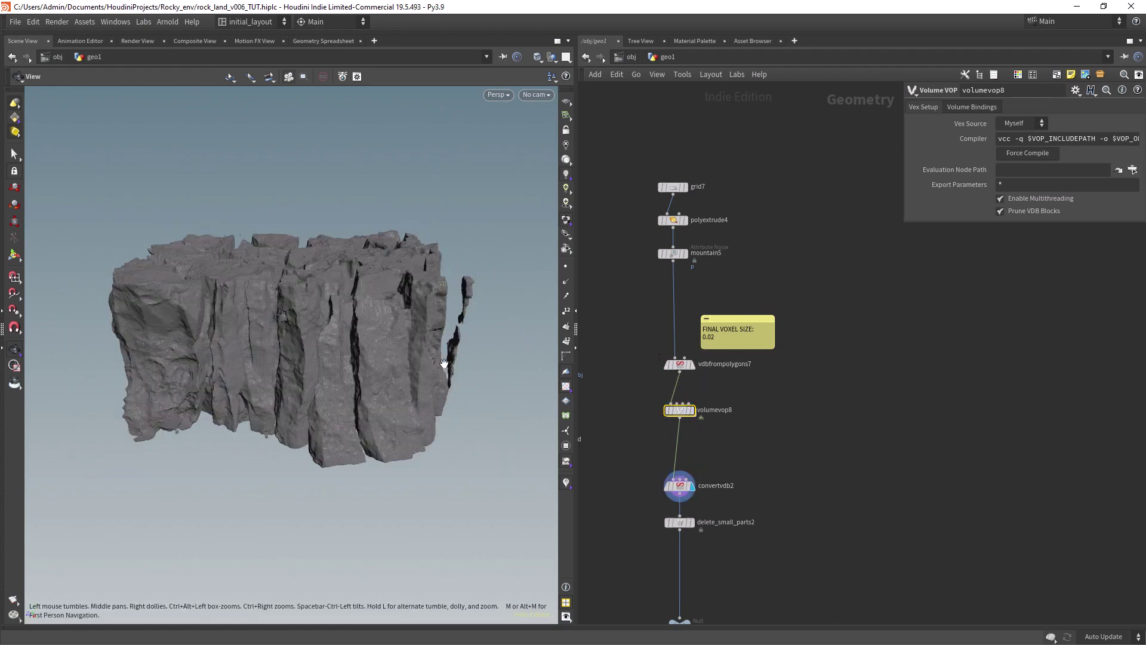
{"action": "key", "text": "shift+w"}
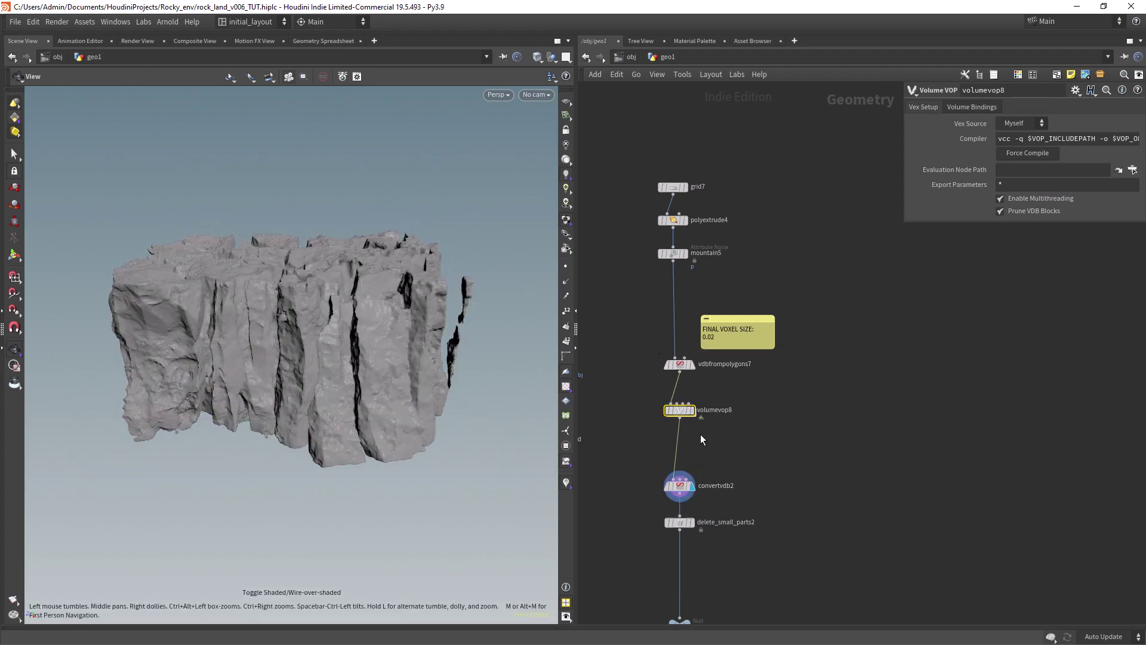
- Set the voxel size of vdbfrompolygons7 to 0.05 and open the volumevop8 network
{"action": "left_click", "coordinate": [681, 366]}
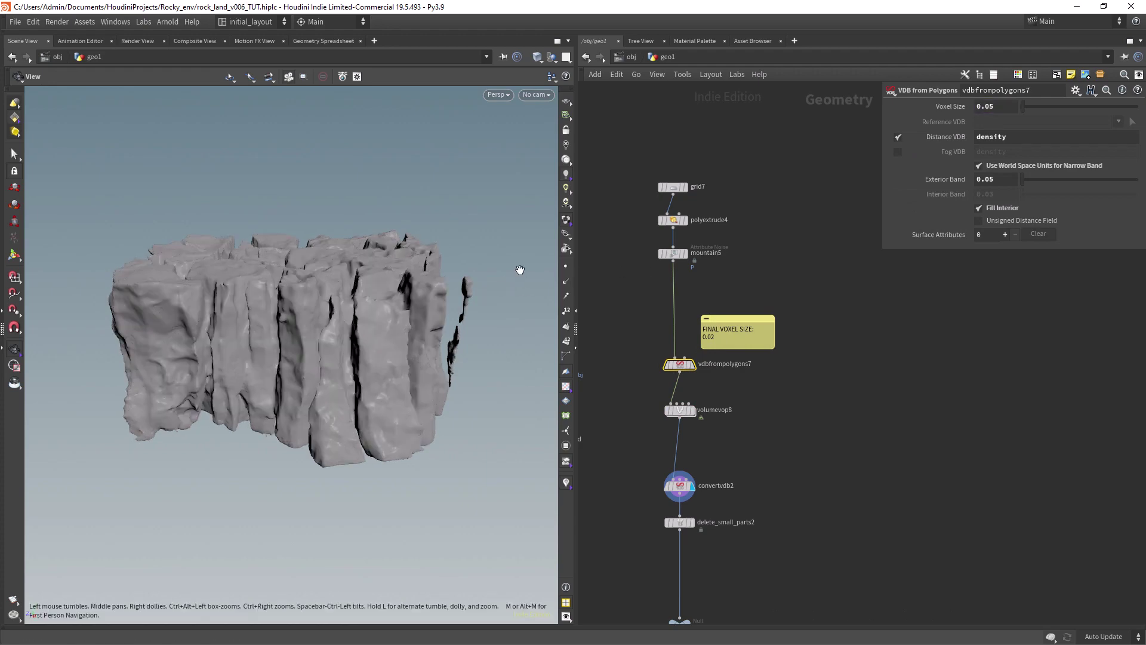
{"action": "scroll", "coordinate": [503, 281], "scroll_direction": "up", "scroll_amount": 3}
{"action": "mouse_move", "coordinate": [690, 362]}
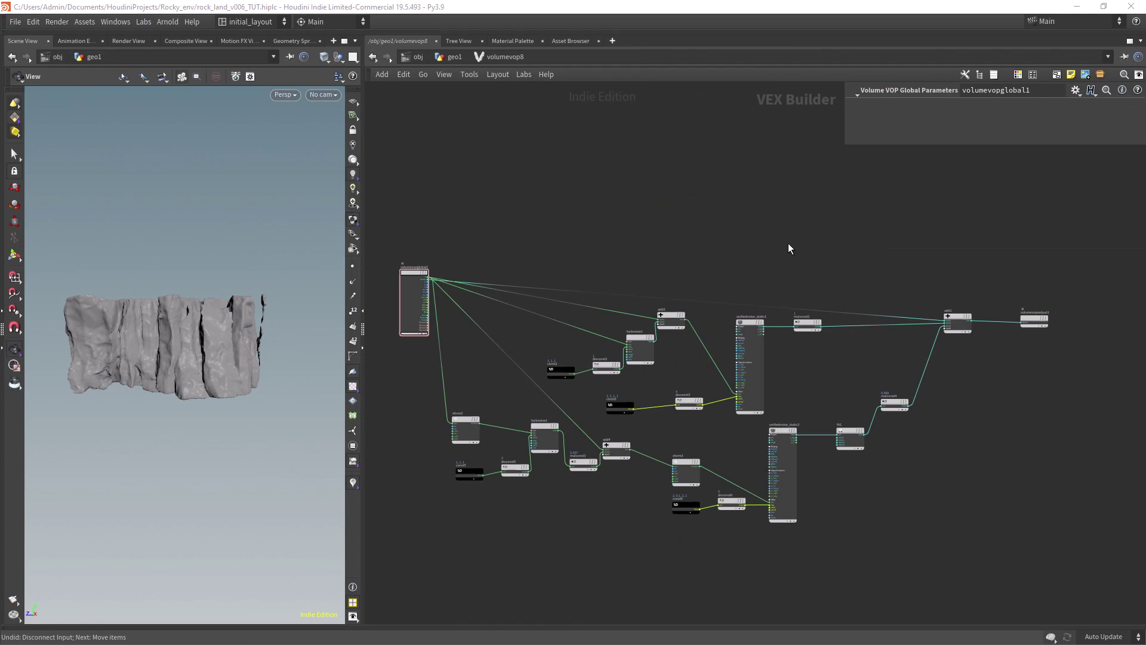
- Examine the volumevop8 network from the P and density globals through the noise chains to the density output
{"action": "scroll", "coordinate": [789, 246], "scroll_direction": "down", "scroll_amount": 2}
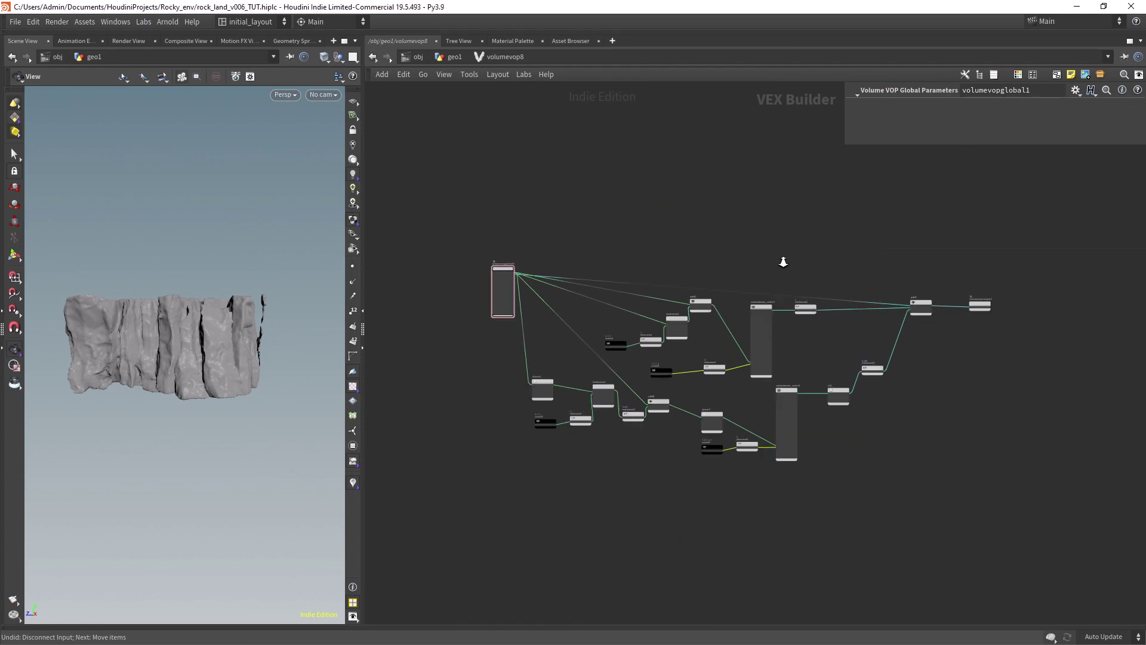
{"action": "scroll", "coordinate": [672, 224], "scroll_direction": "up", "scroll_amount": 6}
{"action": "middle_click_drag", "start_coordinate": [454, 323], "coordinate": [712, 181]}
{"action": "scroll", "coordinate": [573, 197], "scroll_direction": "up", "scroll_amount": 4}
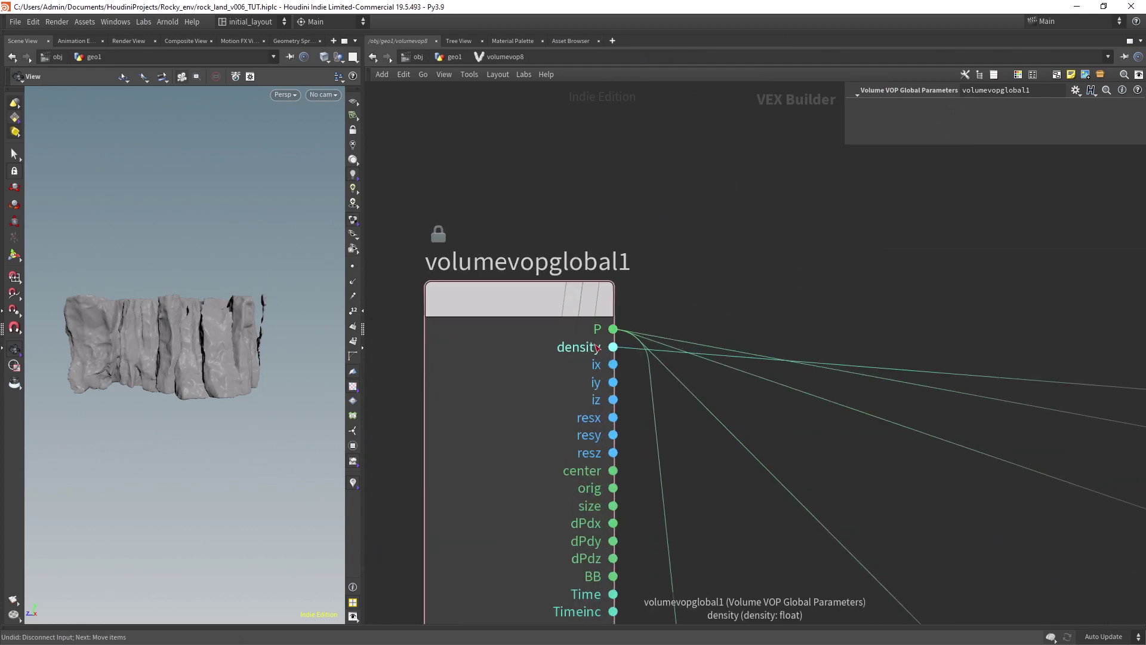
{"action": "scroll", "coordinate": [836, 286], "scroll_direction": "down", "scroll_amount": 4}
{"action": "middle_click_drag", "start_coordinate": [1015, 258], "coordinate": [161, 197]}
{"action": "middle_click_drag", "start_coordinate": [954, 251], "coordinate": [615, 230]}
{"action": "middle_click_drag", "start_coordinate": [1014, 241], "coordinate": [590, 220]}
{"action": "right_click_drag", "start_coordinate": [687, 261], "coordinate": [729, 258]}
{"action": "left_click_drag", "start_coordinate": [767, 326], "coordinate": [783, 305]}
- Create an Add node in the empty space above the existing VOP network
{"action": "right_click_drag", "start_coordinate": [698, 386], "coordinate": [606, 392]}
{"action": "middle_click_drag", "start_coordinate": [468, 278], "coordinate": [657, 292]}
{"action": "key", "text": "Tab"}
{"action": "type", "text": "add"}
{"action": "key", "text": "Return"}
{"action": "left_click", "coordinate": [660, 273]}
{"action": "right_click_drag", "start_coordinate": [594, 255], "coordinate": [685, 271]}
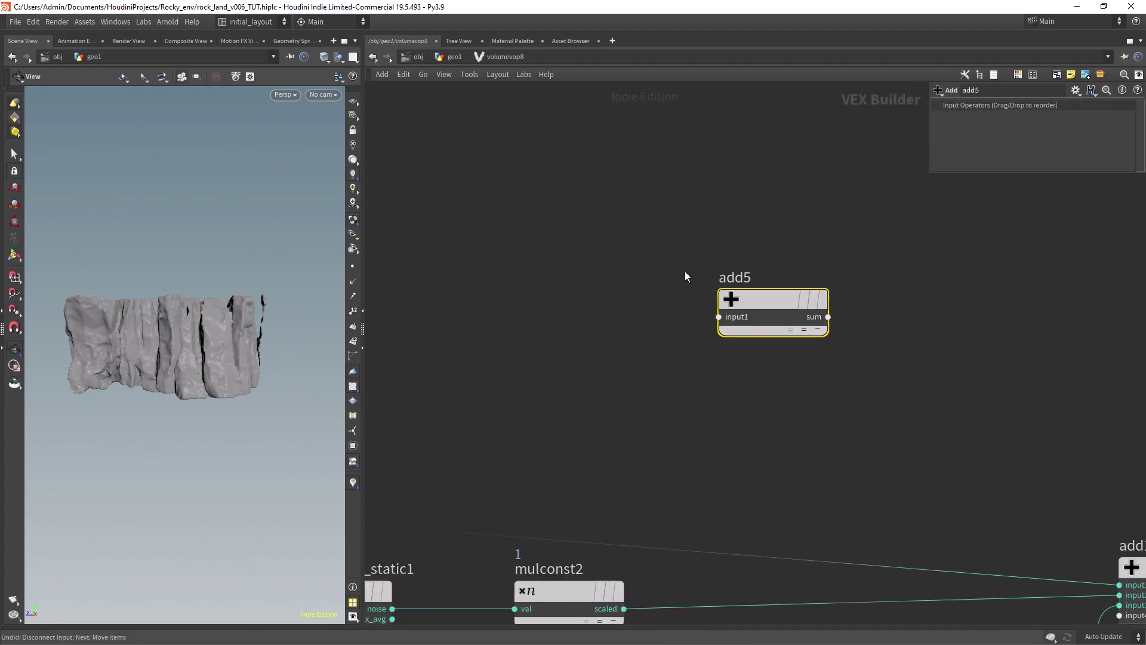
- Wire the density output of volumevopglobal1 into the first input of the new Add node
{"action": "scroll", "coordinate": [692, 361], "scroll_direction": "down", "scroll_amount": 6}
{"action": "scroll", "coordinate": [499, 361], "scroll_direction": "up", "scroll_amount": 6}
{"action": "left_click", "coordinate": [443, 437]}
{"action": "scroll", "coordinate": [513, 418], "scroll_direction": "down", "scroll_amount": 2}
{"action": "middle_click_drag", "start_coordinate": [991, 358], "coordinate": [529, 331]}
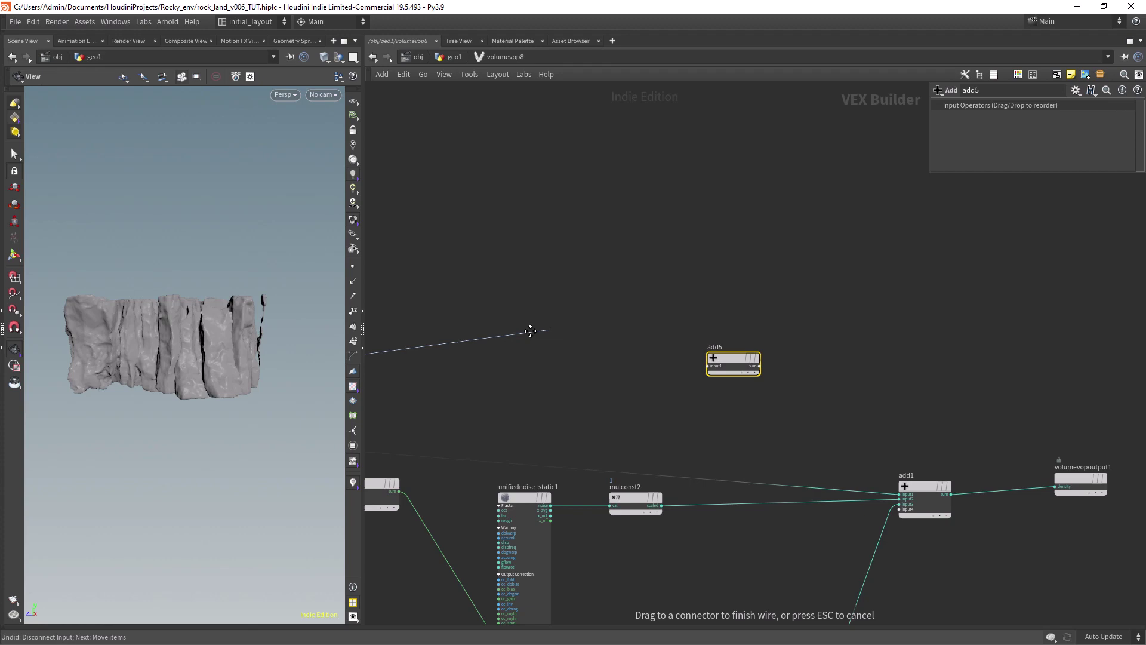
{"action": "scroll", "coordinate": [670, 338], "scroll_direction": "up", "scroll_amount": 5}
{"action": "left_click", "coordinate": [730, 413]}
- Create a Unified Noise Static node and wire its noise output into the second input of the new Add node
{"action": "key", "text": "Tab"}
{"action": "type", "text": "uni"}
{"action": "key", "text": "Return"}
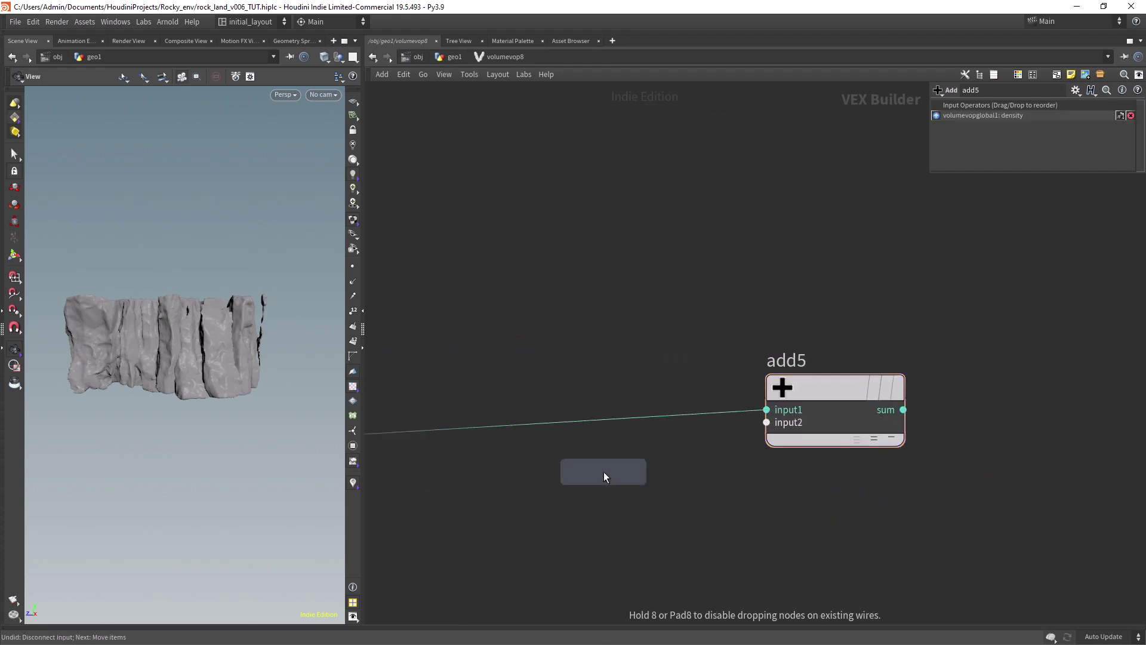
{"action": "left_click", "coordinate": [604, 471]}
{"action": "left_click", "coordinate": [672, 493]}
{"action": "left_click", "coordinate": [746, 435]}
- Connect the P output of volumevopglobal1 to the new noise node's pos input
{"action": "middle_click_drag", "start_coordinate": [489, 523], "coordinate": [563, 167]}
{"action": "left_click", "coordinate": [609, 479]}
{"action": "right_click_drag", "start_coordinate": [548, 484], "coordinate": [414, 422]}
{"action": "middle_click_drag", "start_coordinate": [423, 417], "coordinate": [704, 434]}
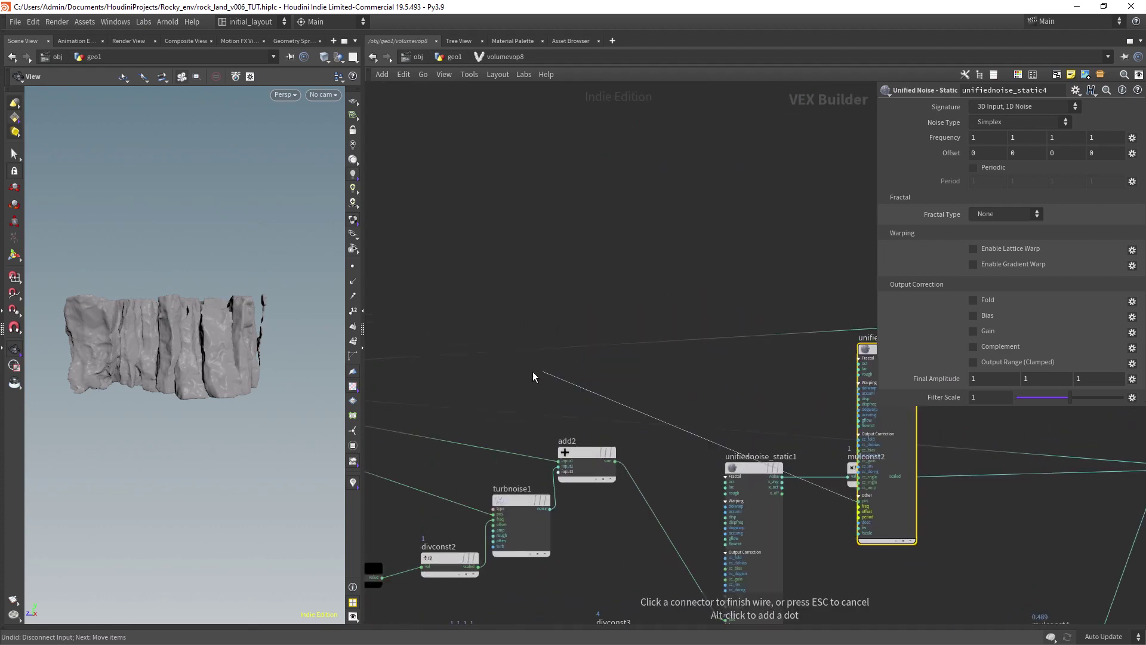
{"action": "middle_click_drag", "start_coordinate": [445, 334], "coordinate": [705, 326]}
{"action": "middle_click_drag", "start_coordinate": [439, 290], "coordinate": [606, 290]}
{"action": "right_click_drag", "start_coordinate": [484, 322], "coordinate": [561, 361]}
{"action": "middle_click_drag", "start_coordinate": [558, 368], "coordinate": [549, 260]}
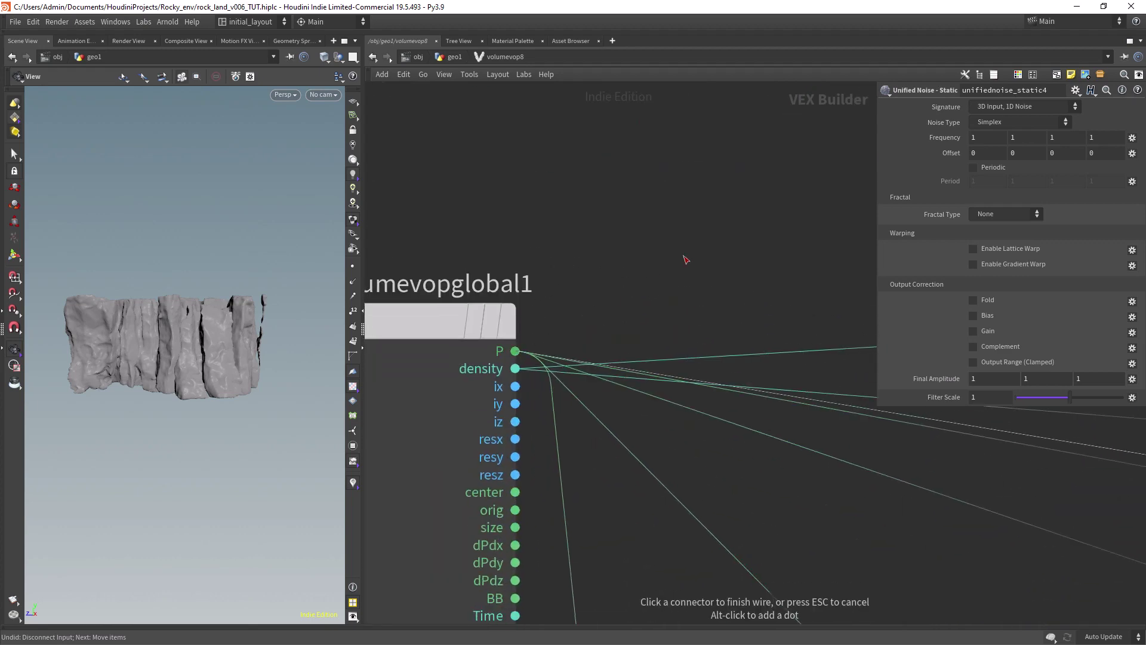
- Wire the new Add node's sum into the density input of volumevopoutput1, replacing the add1 connection
{"action": "right_click_drag", "start_coordinate": [683, 278], "coordinate": [650, 248]}
{"action": "middle_click_drag", "start_coordinate": [649, 248], "coordinate": [454, 254]}
{"action": "right_click_drag", "start_coordinate": [546, 250], "coordinate": [585, 267]}
{"action": "left_click", "coordinate": [553, 350]}
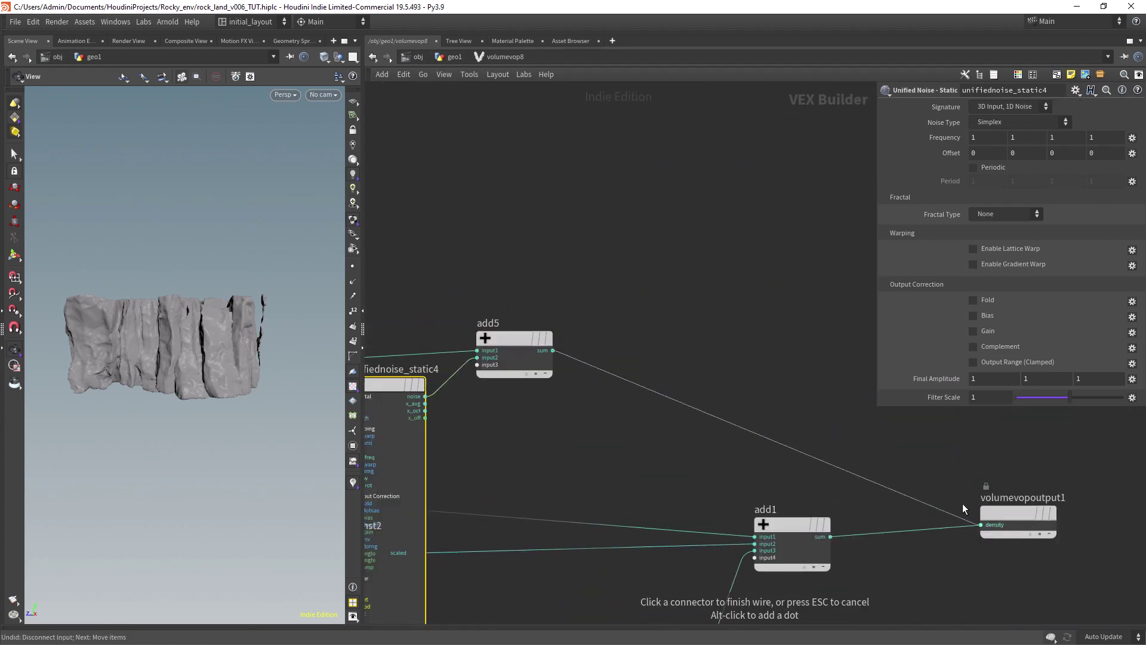
{"action": "left_click", "coordinate": [973, 517]}
- Try the Sparse Convolution and Worley Cellular F1 noise types on the new noise node
{"action": "middle_click_drag", "start_coordinate": [549, 450], "coordinate": [782, 379]}
{"action": "left_click", "coordinate": [1021, 122]}
{"action": "left_click", "coordinate": [1018, 143]}
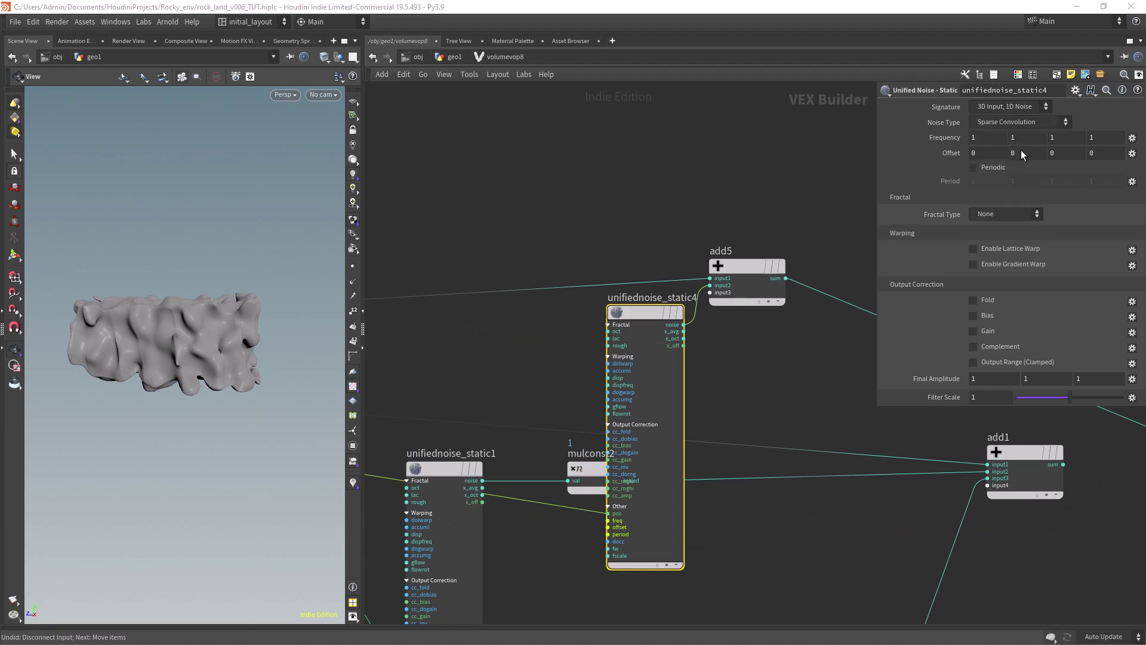
{"action": "left_click", "coordinate": [1018, 122]}
{"action": "left_click", "coordinate": [1011, 179]}
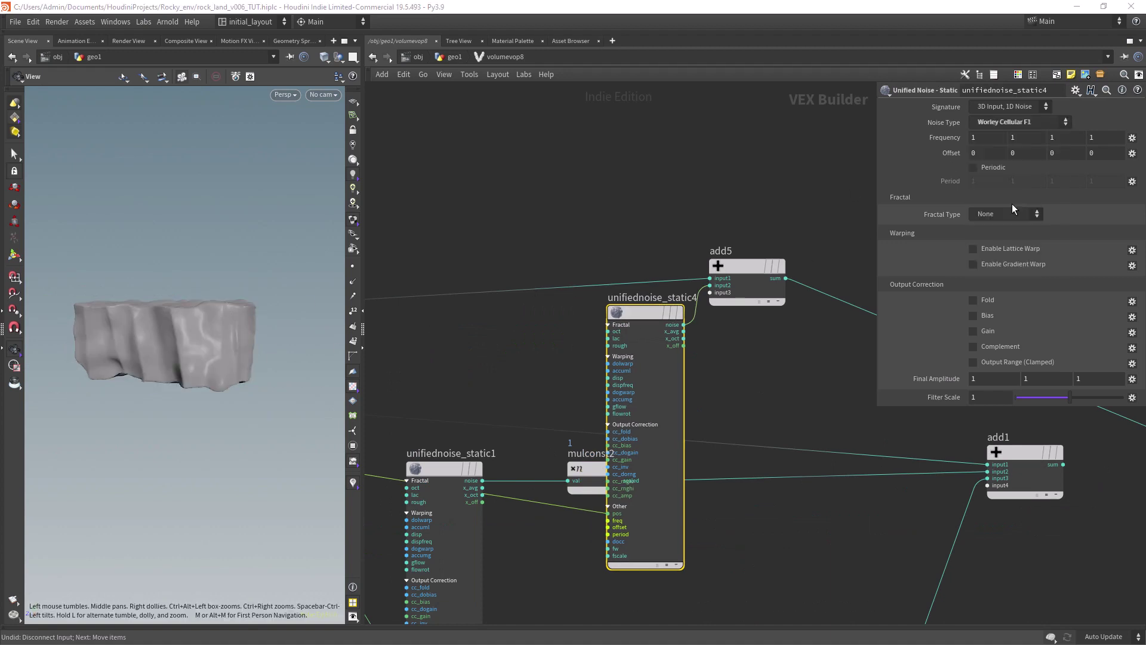
- Set the new noise node's type to Worley Cellular F2-F1 and examine the rock's surface
{"action": "left_click", "coordinate": [1023, 125]}
{"action": "left_click", "coordinate": [1033, 213]}
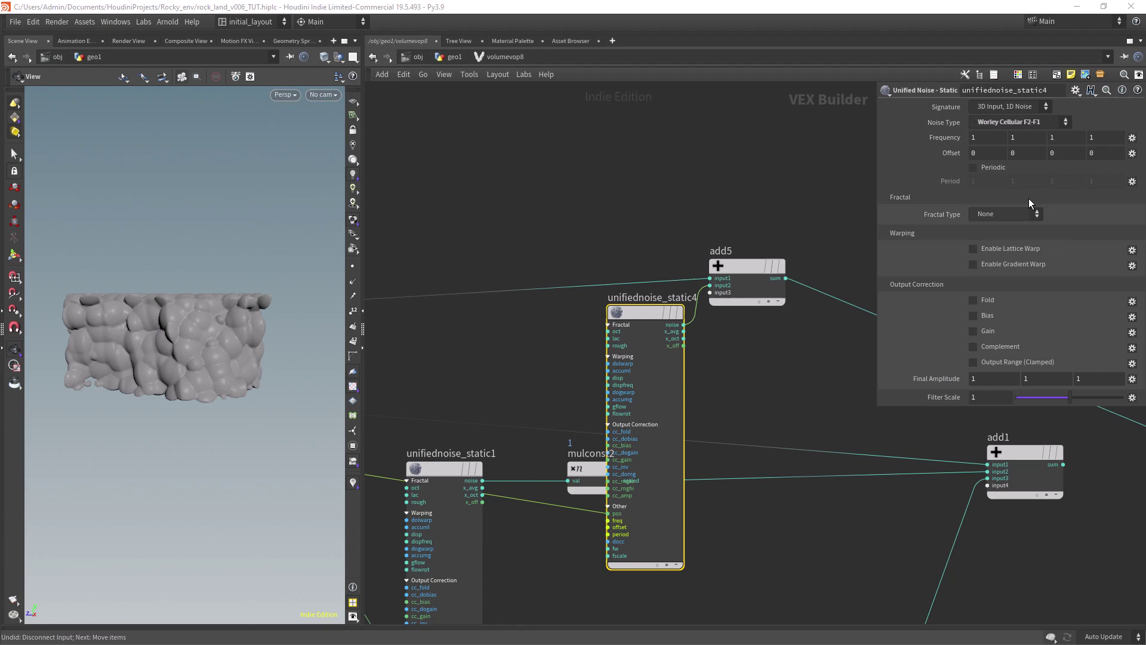
{"action": "left_click_drag", "start_coordinate": [251, 358], "coordinate": [219, 362]}
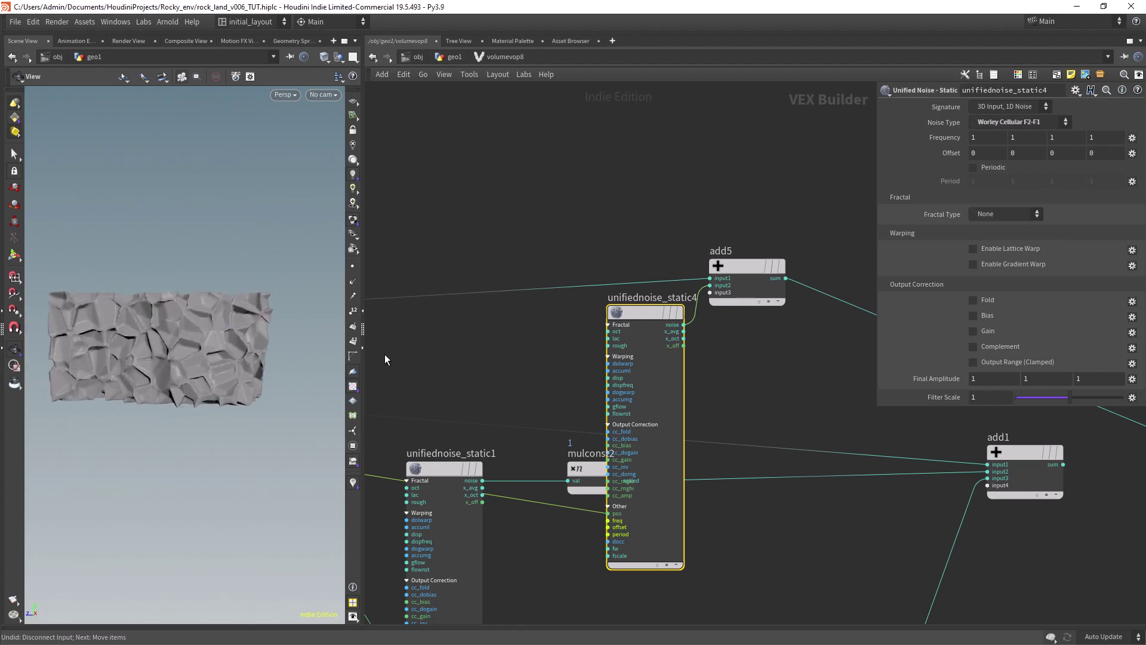
- Move the new noise node clear of mulconst2 and check the const3 and divconst3 nodes driving unifiednoise_static1's frequency
{"action": "left_click_drag", "start_coordinate": [656, 315], "coordinate": [646, 173]}
{"action": "middle_click_drag", "start_coordinate": [526, 328], "coordinate": [827, 74]}
{"action": "middle_click_drag", "start_coordinate": [625, 353], "coordinate": [740, 307]}
{"action": "left_click", "coordinate": [490, 401]}
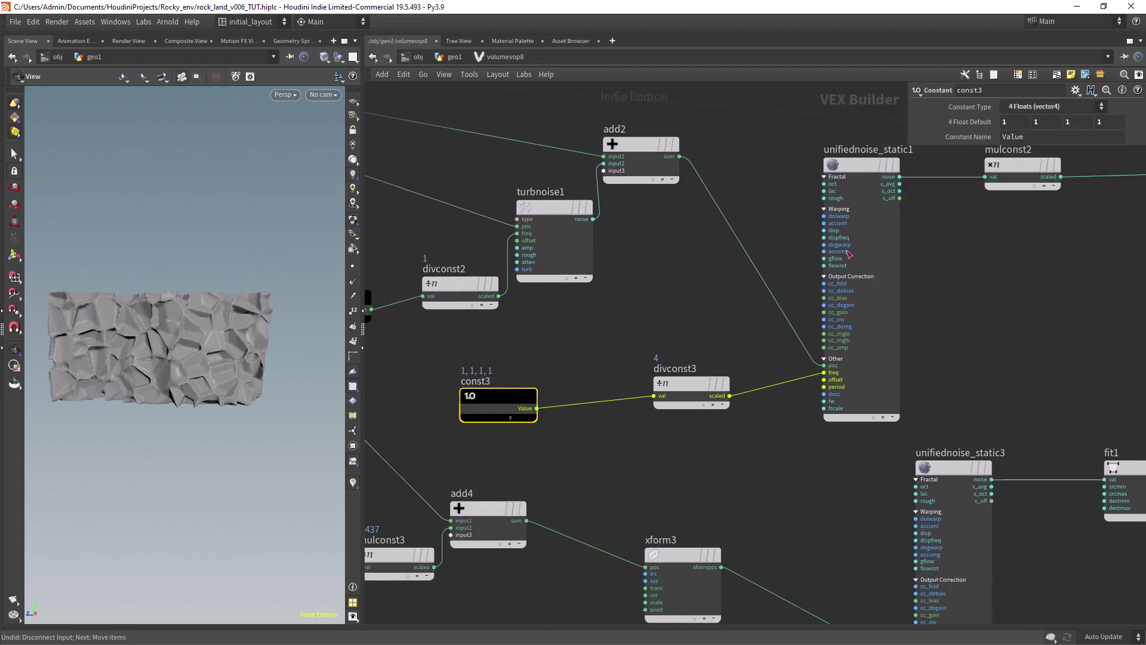
{"action": "left_click", "coordinate": [715, 382]}
{"action": "scroll", "coordinate": [687, 316], "scroll_direction": "down", "scroll_amount": 1}
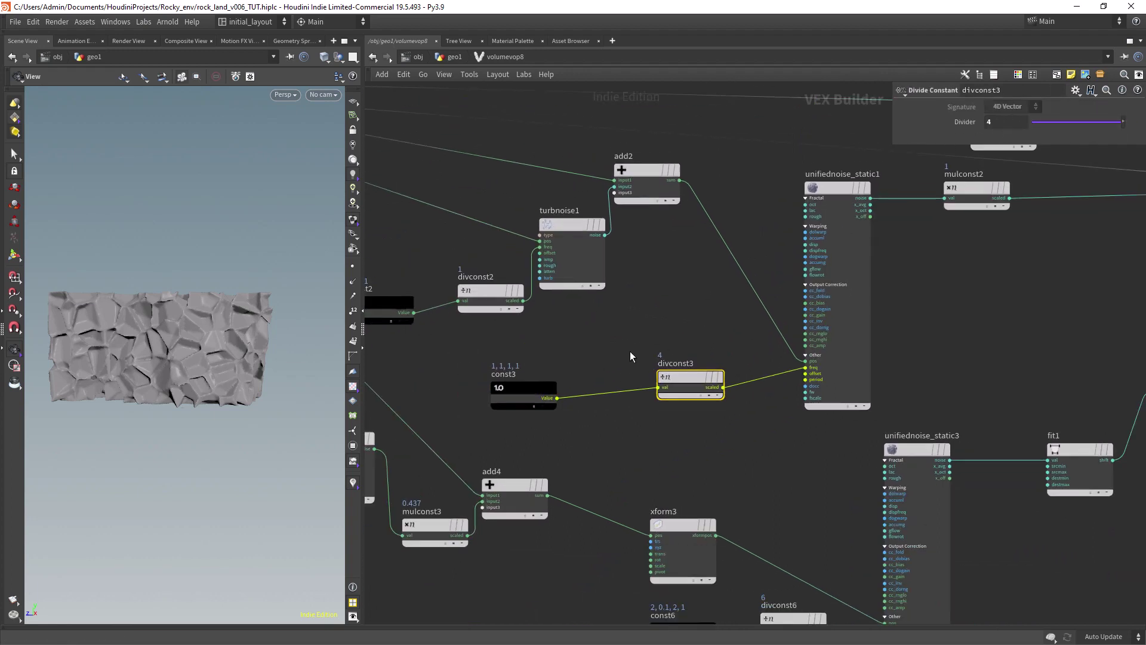
- Duplicate the const3 and divconst3 nodes and place the copies beside the new noise node
{"action": "left_click_drag", "start_coordinate": [485, 345], "coordinate": [750, 425]}
{"action": "key", "text": "ctrl+c"}
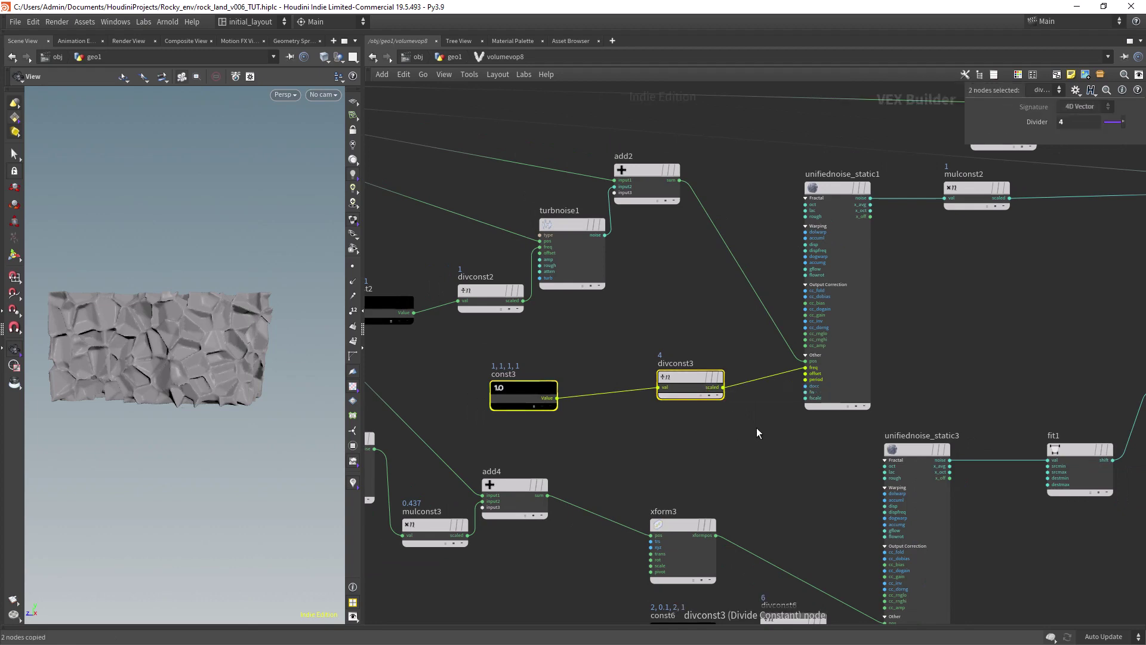
{"action": "scroll", "coordinate": [757, 435], "scroll_direction": "up", "scroll_amount": 3}
{"action": "scroll", "coordinate": [744, 370], "scroll_direction": "right", "scroll_amount": 4}
{"action": "key", "text": "ctrl+v"}
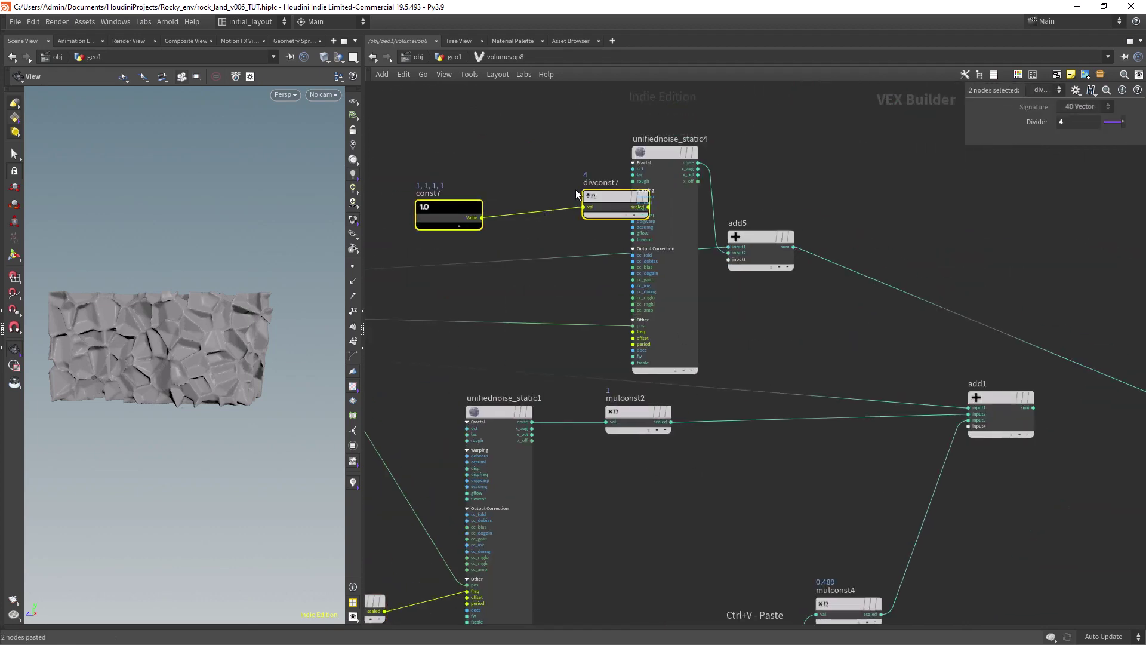
{"action": "left_click", "coordinate": [554, 340]}
- Wire the copied Divide Constant into the new noise's freq input and set its divider to 1
{"action": "scroll", "coordinate": [619, 358], "scroll_direction": "up", "scroll_amount": 1}
{"action": "scroll", "coordinate": [619, 358], "scroll_direction": "up", "scroll_amount": 2}
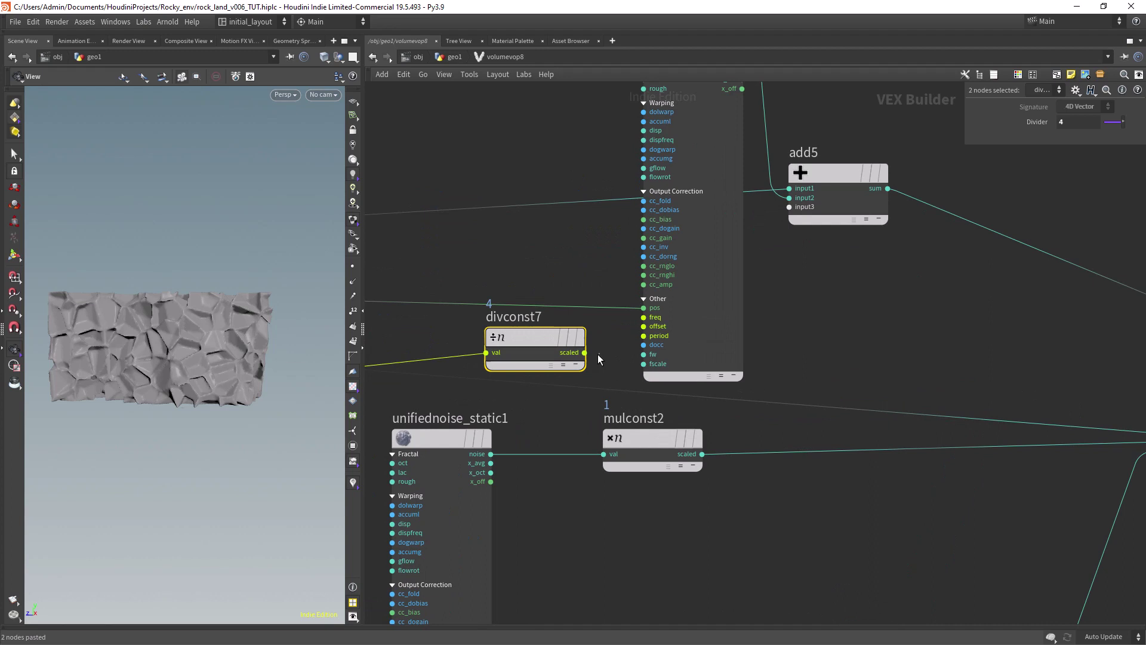
{"action": "left_click", "coordinate": [583, 352]}
{"action": "left_click", "coordinate": [641, 318]}
{"action": "scroll", "coordinate": [755, 239], "scroll_direction": "left", "scroll_amount": 4}
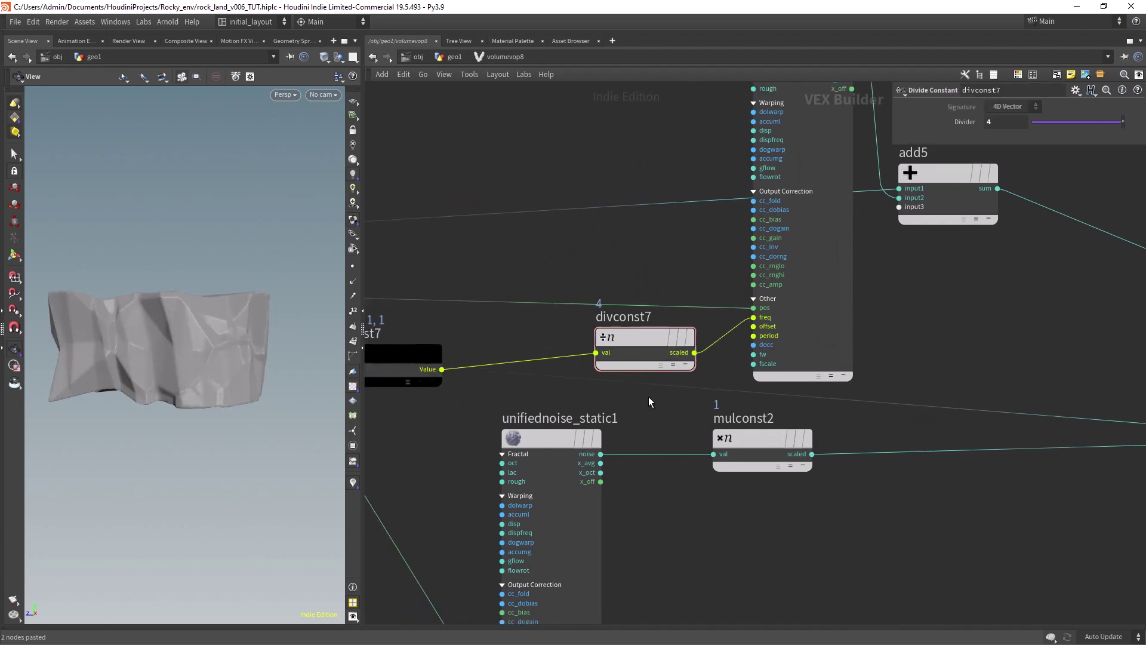
{"action": "left_click_drag", "start_coordinate": [1079, 123], "coordinate": [1125, 125]}
{"action": "scroll", "coordinate": [663, 471], "scroll_direction": "down", "scroll_amount": 2}
- Move the new Add node aside and insert a Multiply Constant between the new noise output and the Add node
{"action": "left_click", "coordinate": [662, 466]}
{"action": "middle_click_drag", "start_coordinate": [662, 471], "coordinate": [558, 535]}
{"action": "left_click_drag", "start_coordinate": [693, 321], "coordinate": [864, 316]}
{"action": "left_click_drag", "start_coordinate": [685, 302], "coordinate": [746, 246]}
{"action": "key", "text": "Tab"}
{"action": "type", "text": "mult"}
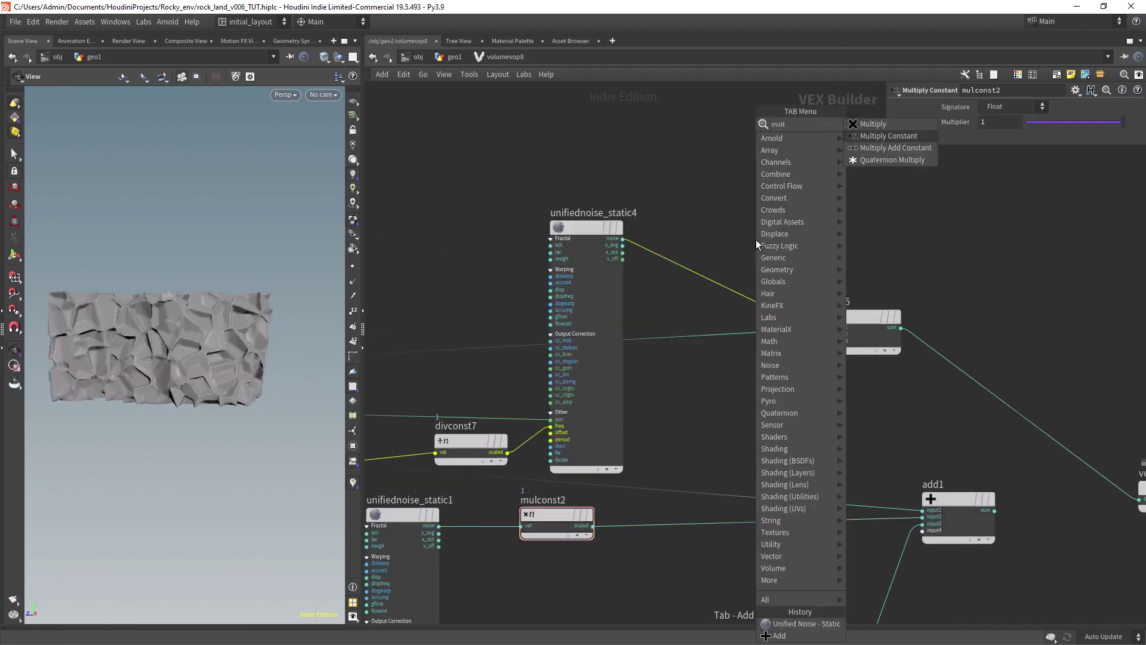
{"action": "key", "text": "Down"}
{"action": "key", "text": "Return"}
{"action": "left_click", "coordinate": [756, 239]}
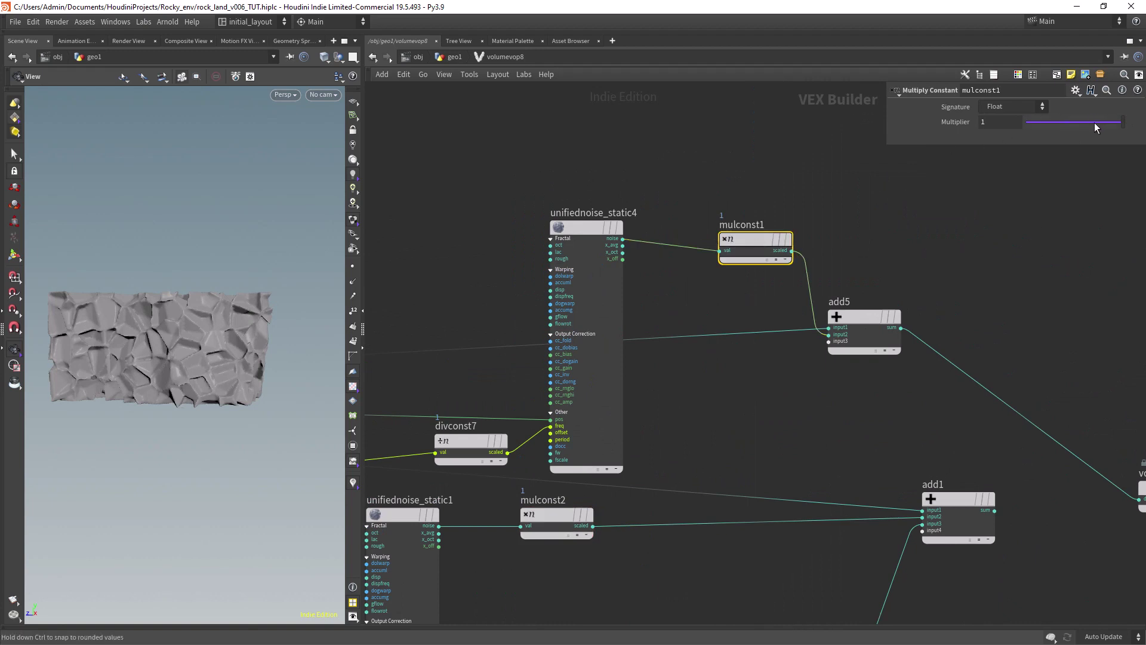
- Set mulconst1's multiplier to 0.472 and copy the const2, divconst2, turbnoise1 and add2 nodes
{"action": "mouse_move", "coordinate": [1094, 123]}
{"action": "left_mouse_down"}
{"action": "mouse_move", "coordinate": [1054, 125]}
{"action": "mouse_move", "coordinate": [1072, 123]}
{"action": "left_mouse_up"}
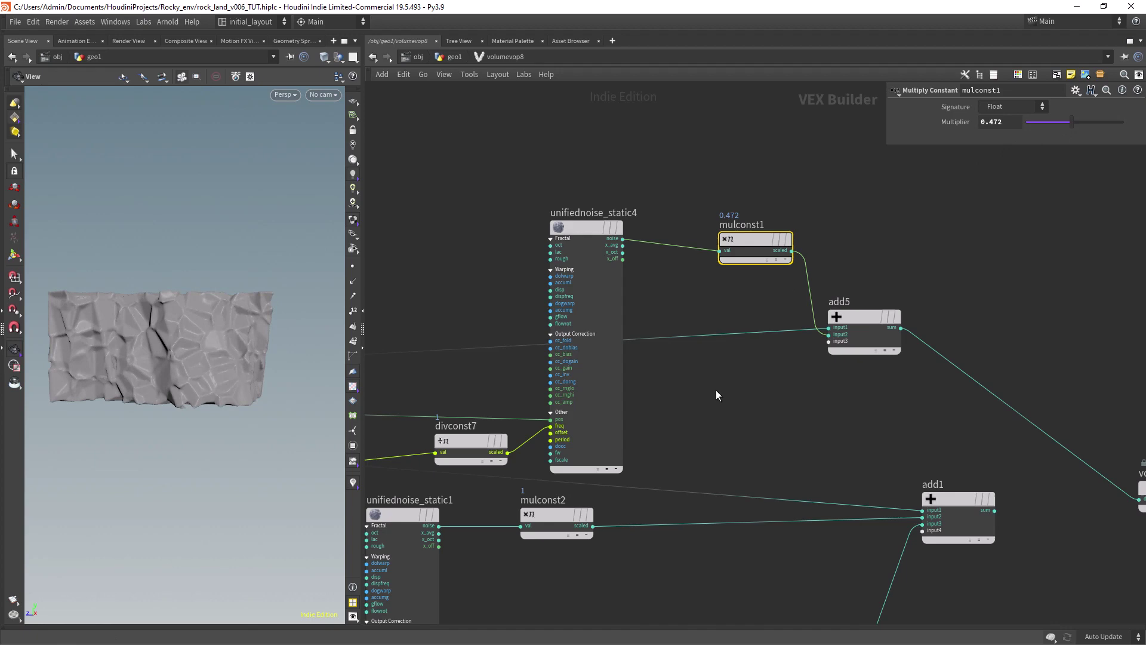
{"action": "middle_click_drag", "start_coordinate": [556, 553], "coordinate": [827, 262]}
{"action": "scroll", "coordinate": [552, 335], "scroll_direction": "down", "scroll_amount": 4}
{"action": "scroll", "coordinate": [639, 281], "scroll_direction": "up", "scroll_amount": 6}
{"action": "middle_click_drag", "start_coordinate": [486, 354], "coordinate": [649, 370]}
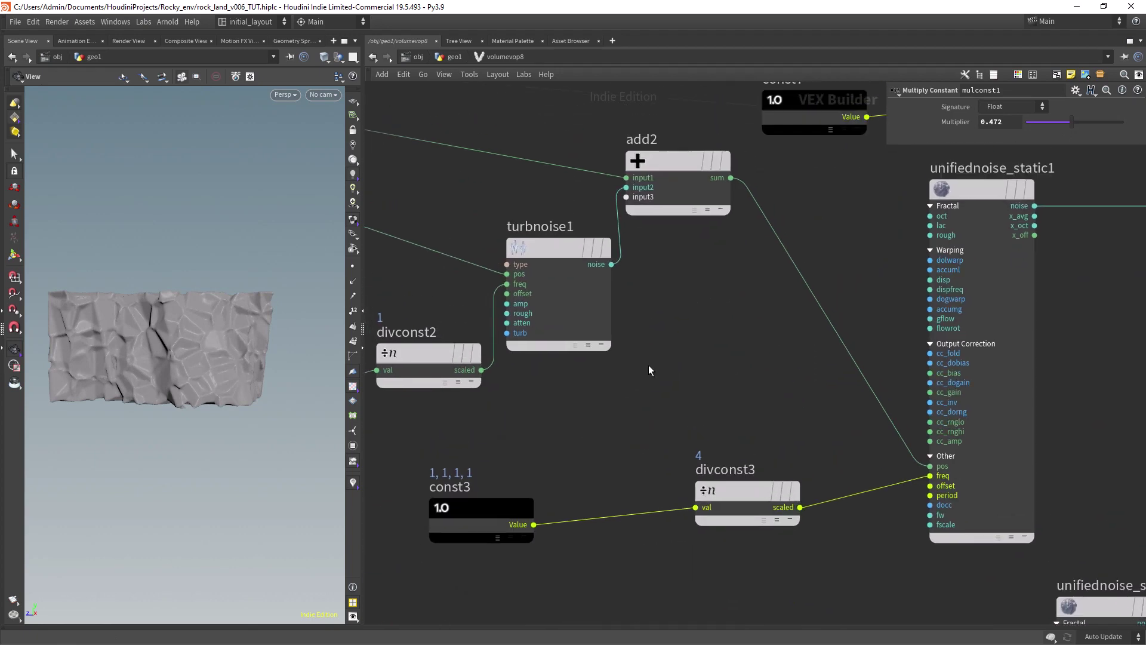
{"action": "scroll", "coordinate": [649, 370], "scroll_direction": "down", "scroll_amount": 3}
{"action": "left_click_drag", "start_coordinate": [455, 385], "coordinate": [681, 235]}
{"action": "key", "text": "ctrl+c"}
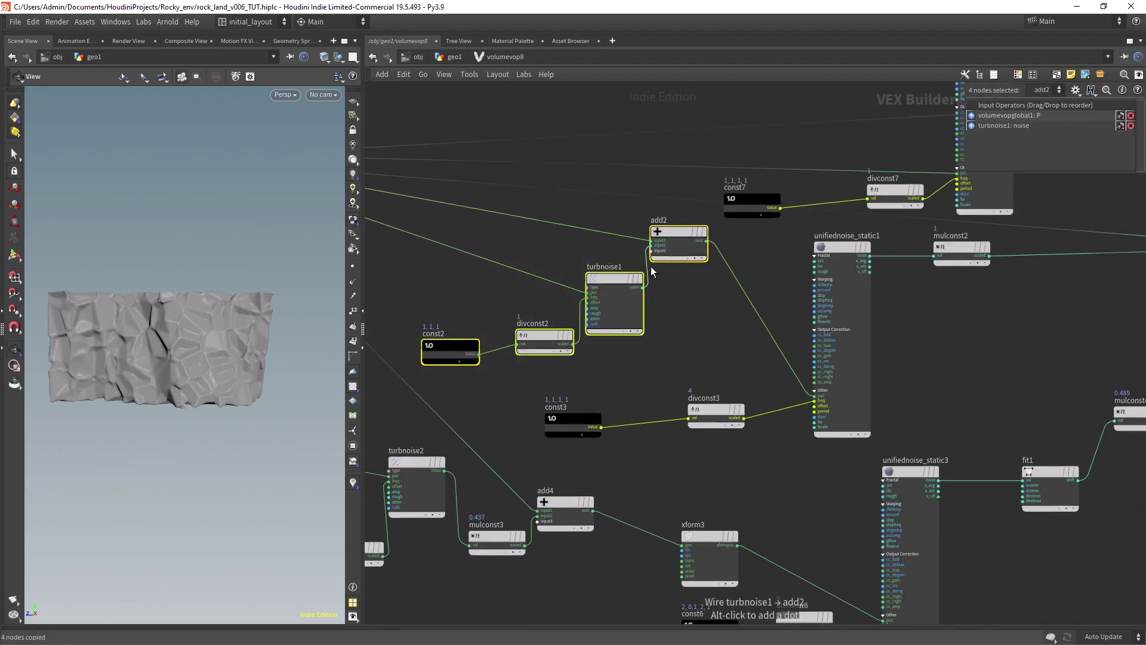
- Move the unifiednoise_static4 branch clear of the network and paste the four copied distortion nodes beneath it
{"action": "middle_click_drag", "start_coordinate": [1116, 294], "coordinate": [706, 430]}
{"action": "scroll", "coordinate": [706, 430], "scroll_direction": "down", "scroll_amount": 4}
{"action": "left_click_drag", "start_coordinate": [463, 210], "coordinate": [858, 388]}
{"action": "left_click_drag", "start_coordinate": [754, 326], "coordinate": [826, 207]}
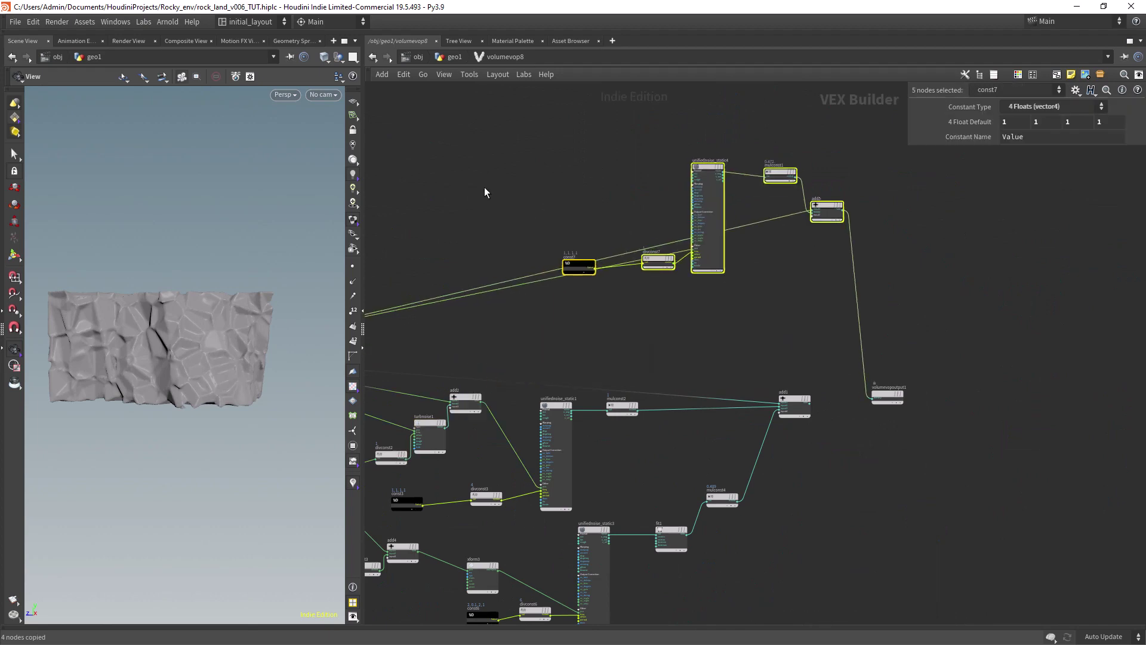
{"action": "left_click", "coordinate": [485, 193]}
{"action": "key", "text": "ctrl+v"}
{"action": "left_click_drag", "start_coordinate": [574, 169], "coordinate": [608, 306]}
- Wire the sum of the pasted Add node into the pos input of unifiednoise_static4
{"action": "scroll", "coordinate": [642, 305], "scroll_direction": "up", "scroll_amount": 4}
{"action": "middle_click_drag", "start_coordinate": [643, 305], "coordinate": [624, 347]}
{"action": "left_click", "coordinate": [580, 340]}
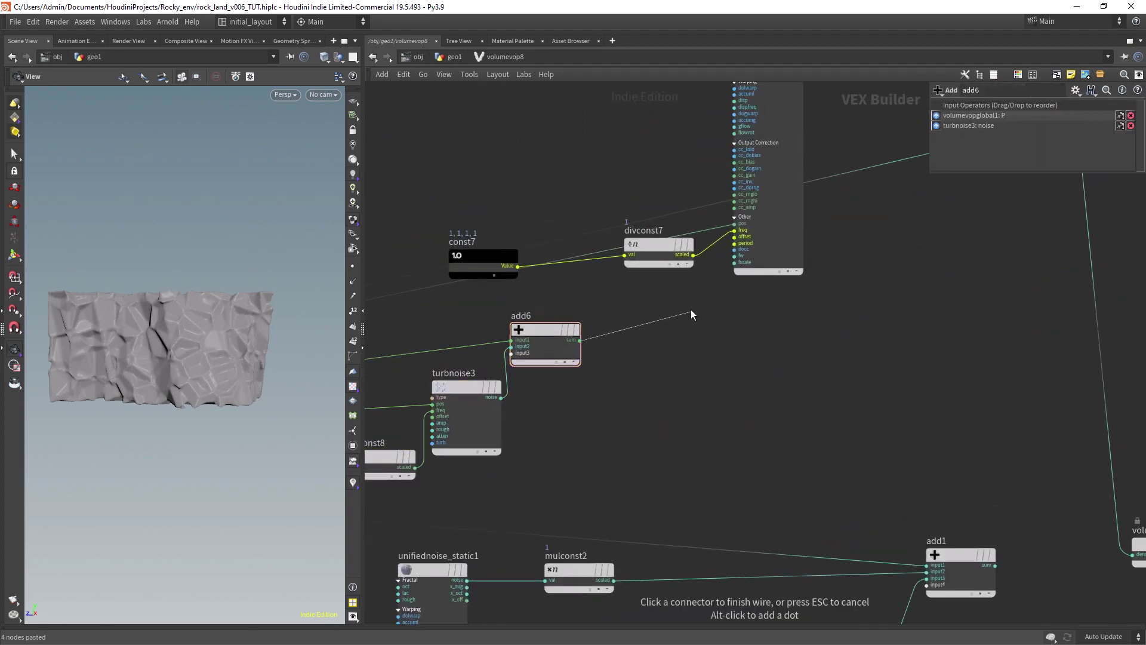
{"action": "scroll", "coordinate": [737, 195], "scroll_direction": "up", "scroll_amount": 3}
{"action": "left_click", "coordinate": [734, 242]}
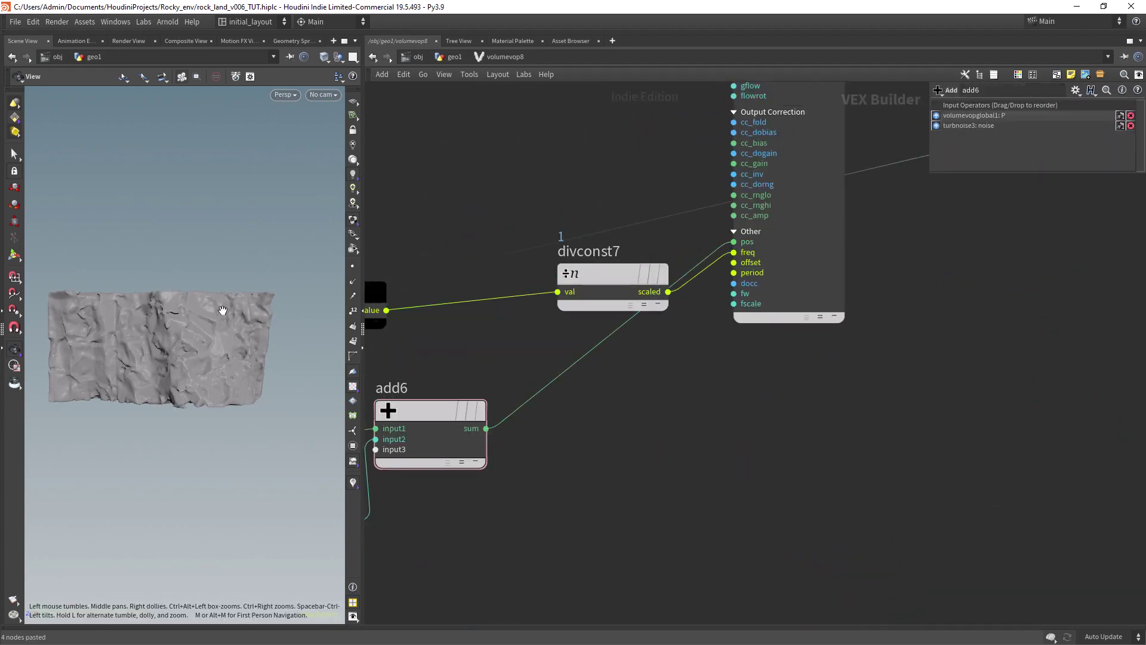
- Set turbnoise3's roughness to 0.708 and check the distorted rock surface
{"action": "middle_click_drag", "start_coordinate": [430, 364], "coordinate": [660, 296]}
{"action": "left_click", "coordinate": [555, 434]}
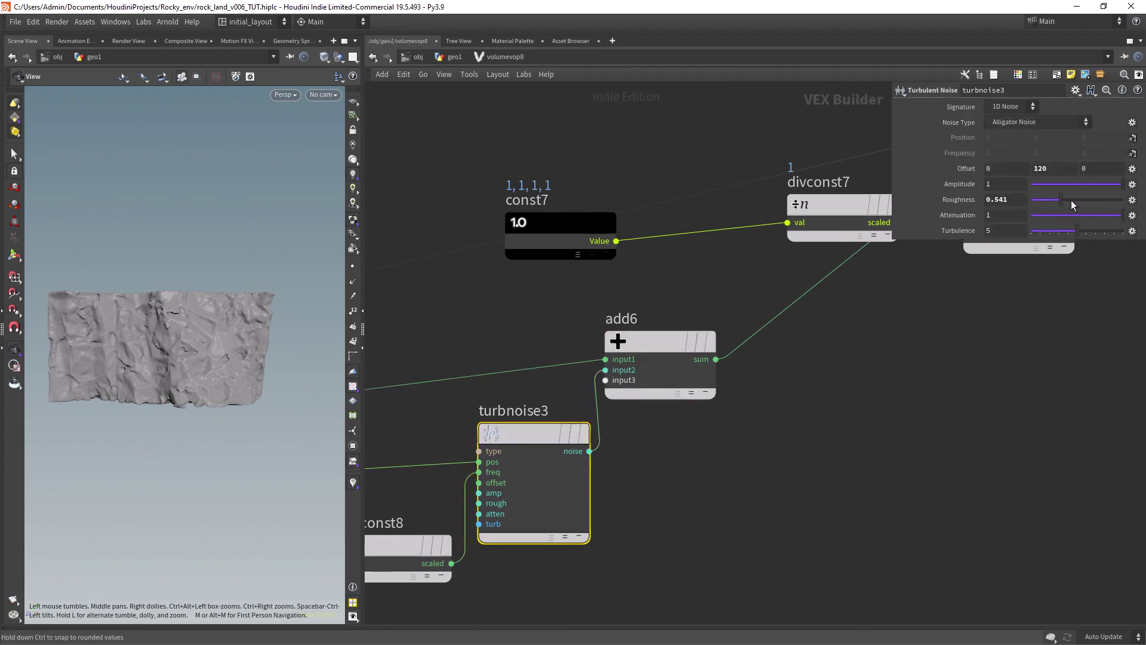
{"action": "left_click_drag", "start_coordinate": [1071, 203], "coordinate": [1094, 200]}
{"action": "scroll", "coordinate": [196, 367], "scroll_direction": "up", "scroll_amount": 3}
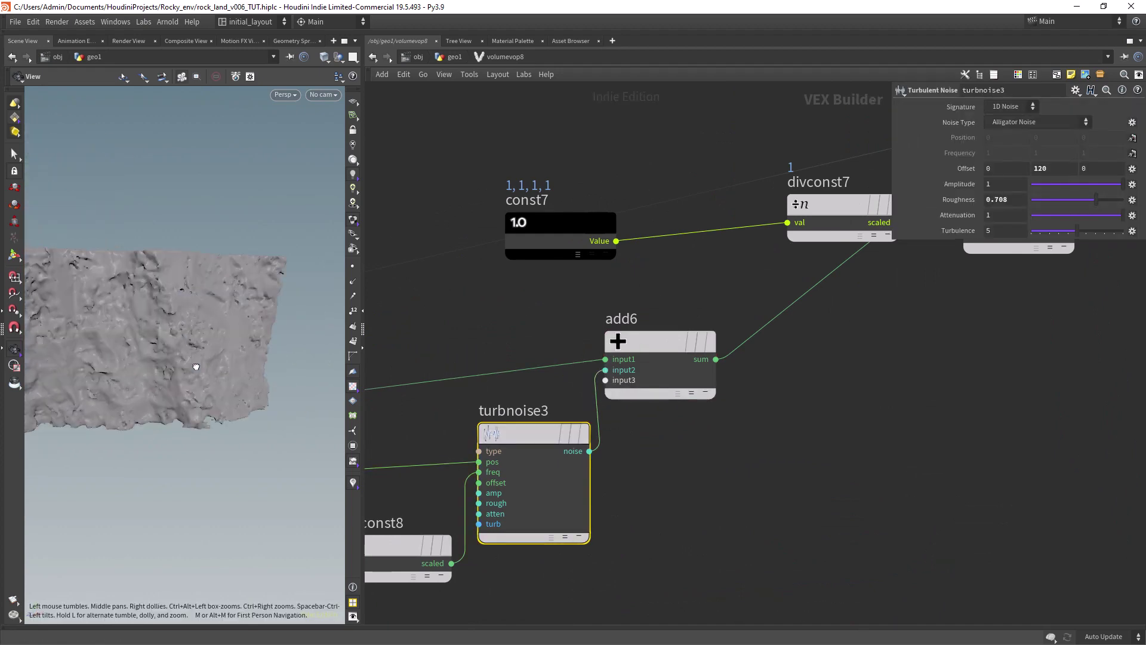
{"action": "scroll", "coordinate": [200, 352], "scroll_direction": "down", "scroll_amount": 3}
- Delete the demonstration noise branch and wire add1's sum into the density input of volumevopoutput1
{"action": "scroll", "coordinate": [586, 253], "scroll_direction": "down", "scroll_amount": 5}
{"action": "left_click_drag", "start_coordinate": [586, 253], "coordinate": [898, 423]}
{"action": "key", "text": "Delete"}
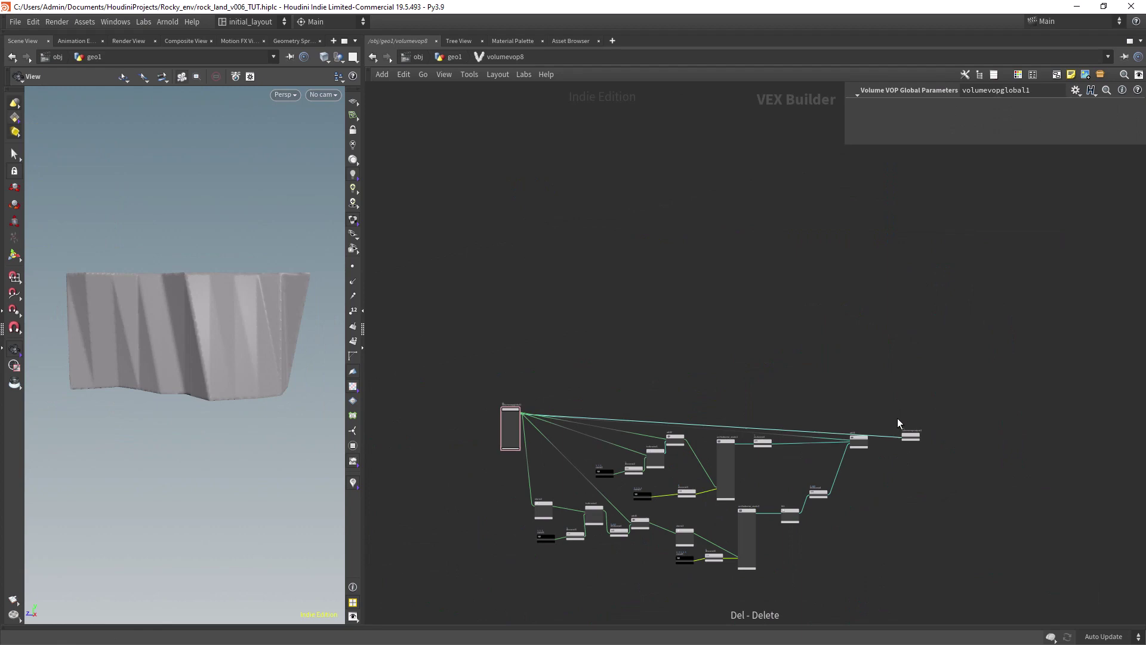
{"action": "scroll", "coordinate": [897, 422], "scroll_direction": "up", "scroll_amount": 5}
{"action": "middle_click_drag", "start_coordinate": [898, 423], "coordinate": [710, 389]}
{"action": "left_click", "coordinate": [603, 453]}
{"action": "left_click", "coordinate": [724, 443]}
- Enclose const2, divconst2, turbnoise1 and add2 in a network box titled DISTORTION
{"action": "scroll", "coordinate": [678, 458], "scroll_direction": "down", "scroll_amount": 2}
{"action": "middle_click_drag", "start_coordinate": [382, 525], "coordinate": [678, 401]}
{"action": "middle_click_drag", "start_coordinate": [402, 328], "coordinate": [744, 263]}
{"action": "scroll", "coordinate": [745, 262], "scroll_direction": "up", "scroll_amount": 2}
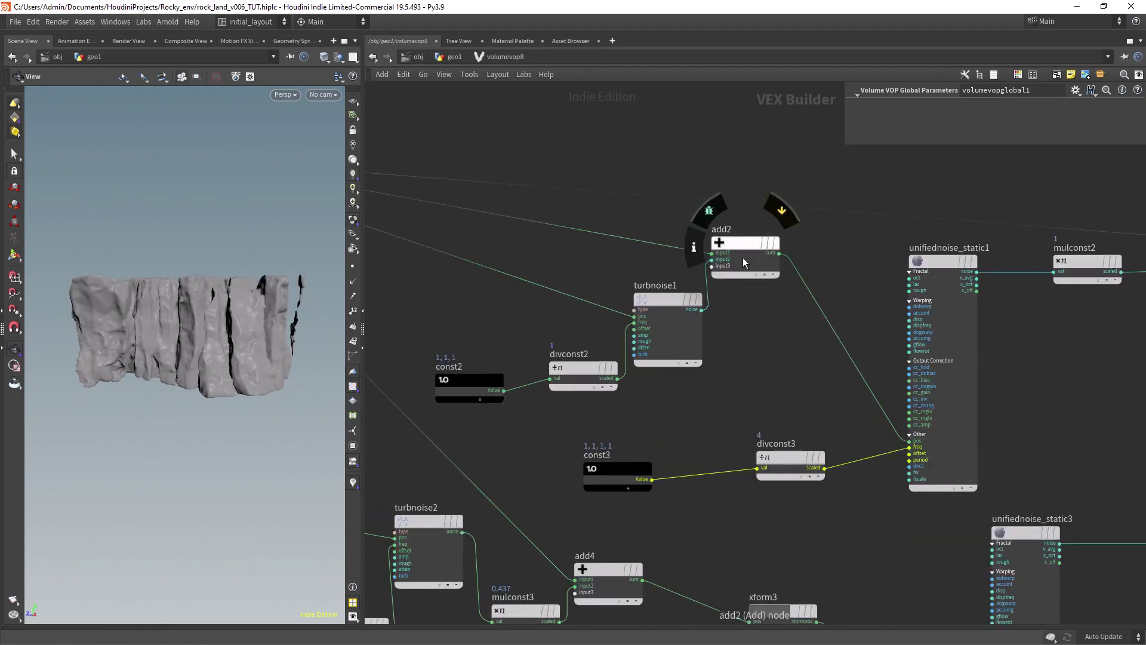
{"action": "left_click_drag", "start_coordinate": [418, 215], "coordinate": [781, 403]}
{"action": "left_click", "coordinate": [1057, 76]}
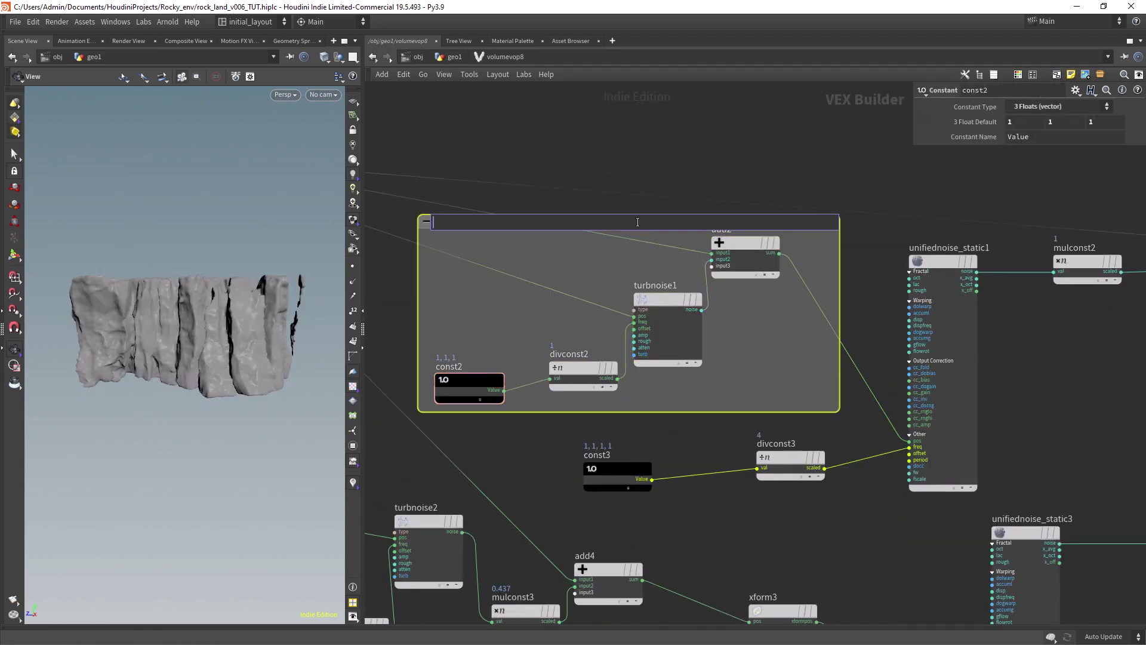
{"action": "type", "text": "DISTORTION"}
{"action": "key", "text": "Return"}
- Cut the wire from mulconst4 into add1 to isolate the first noise layer on the rock
{"action": "scroll", "coordinate": [810, 360], "scroll_direction": "down", "scroll_amount": 2}
{"action": "left_click", "coordinate": [729, 253]}
{"action": "middle_click_drag", "start_coordinate": [1018, 388], "coordinate": [340, 383]}
{"action": "left_click", "coordinate": [1036, 122]}
{"action": "key", "text": "y"}
{"action": "left_click_drag", "start_coordinate": [619, 343], "coordinate": [670, 386]}
{"action": "left_click_drag", "start_coordinate": [182, 353], "coordinate": [215, 363]}
- Try a divider of 2 on divconst3 and check the const3 values driving the first noise
{"action": "middle_click_drag", "start_coordinate": [418, 332], "coordinate": [660, 312]}
{"action": "left_click", "coordinate": [690, 272]}
{"action": "middle_click_drag", "start_coordinate": [670, 386], "coordinate": [837, 301]}
{"action": "left_click", "coordinate": [612, 345]}
{"action": "left_click_drag", "start_coordinate": [995, 121], "coordinate": [911, 136]}
{"action": "type", "text": "2"}
{"action": "key", "text": "Return"}
{"action": "middle_click_drag", "start_coordinate": [525, 326], "coordinate": [666, 283]}
{"action": "left_click", "coordinate": [616, 315]}
{"action": "middle_click_drag", "start_coordinate": [709, 347], "coordinate": [775, 304]}
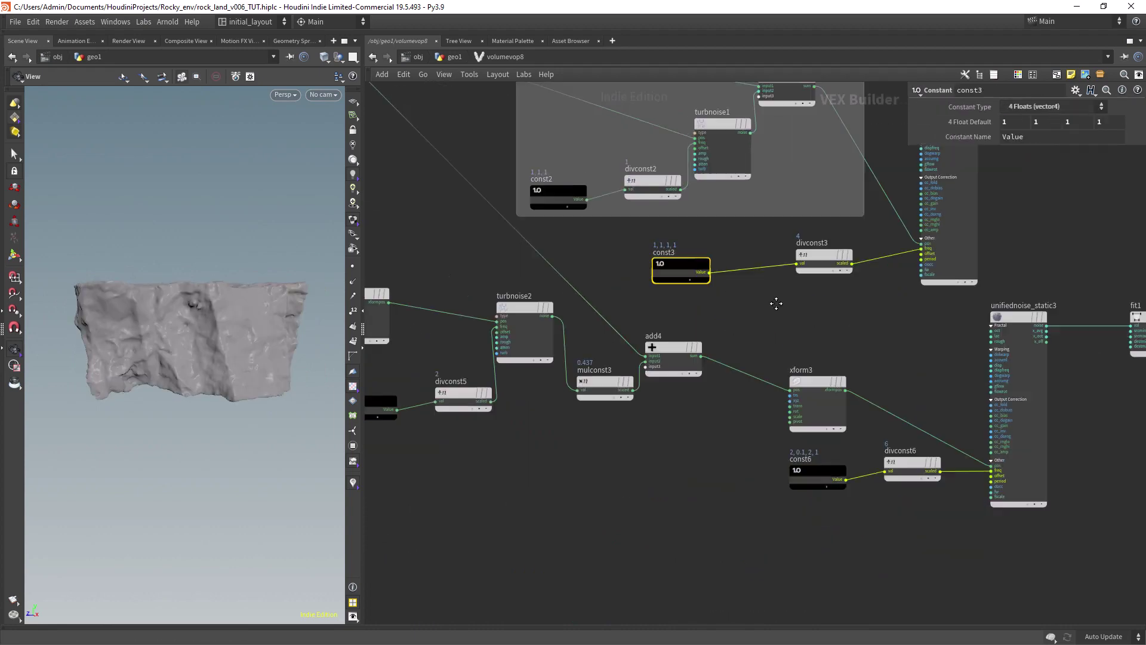
- Reconnect mulconst4's output to add1's input3 and inspect the rock with both noise layers
{"action": "middle_click_drag", "start_coordinate": [949, 344], "coordinate": [660, 418]}
{"action": "scroll", "coordinate": [660, 417], "scroll_direction": "down", "scroll_amount": 2}
{"action": "middle_click_drag", "start_coordinate": [896, 311], "coordinate": [671, 406]}
{"action": "scroll", "coordinate": [675, 407], "scroll_direction": "up", "scroll_amount": 4}
{"action": "left_click_drag", "start_coordinate": [780, 282], "coordinate": [784, 272]}
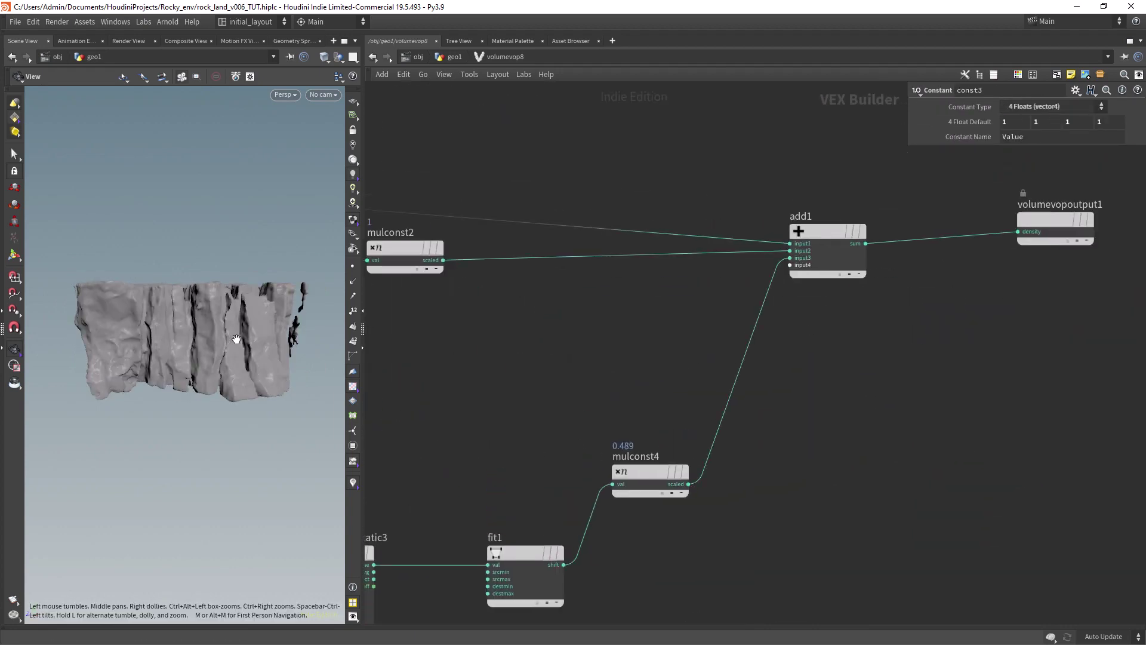
{"action": "left_click_drag", "start_coordinate": [235, 338], "coordinate": [241, 296]}
{"action": "middle_click_drag", "start_coordinate": [241, 297], "coordinate": [201, 295]}
- Check mulconst4's multiplier and try a Source Min of 0.471 on fit1
{"action": "scroll", "coordinate": [633, 435], "scroll_direction": "down", "scroll_amount": 2}
{"action": "middle_click_drag", "start_coordinate": [632, 436], "coordinate": [713, 353]}
{"action": "left_click", "coordinate": [733, 381]}
{"action": "middle_click_drag", "start_coordinate": [630, 445], "coordinate": [731, 351]}
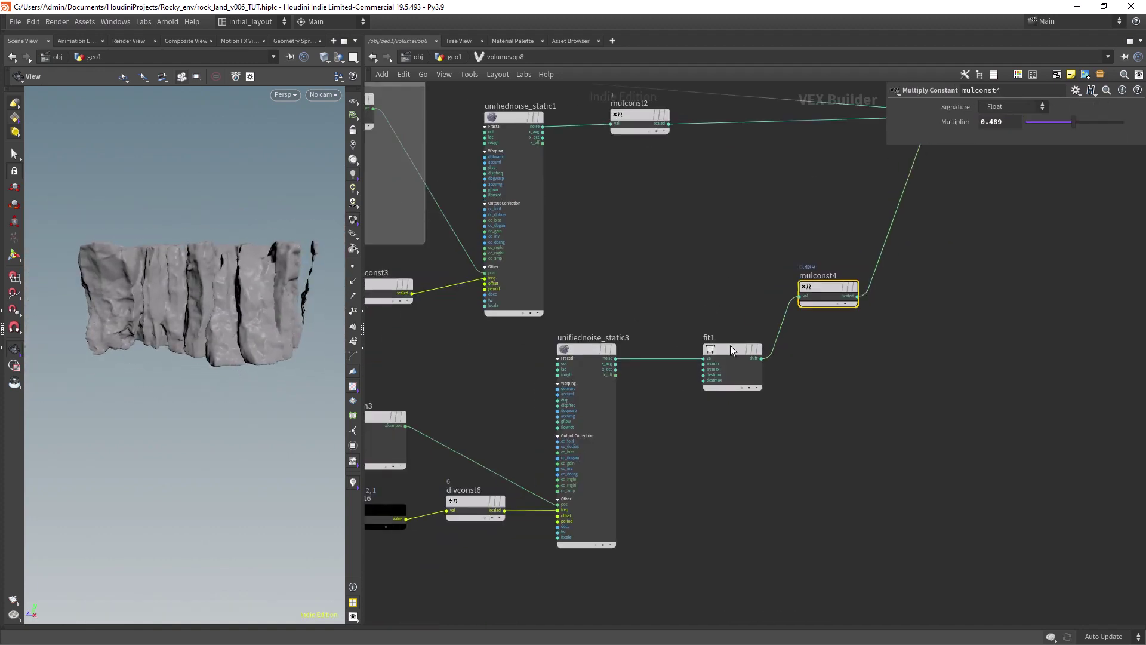
{"action": "left_click", "coordinate": [732, 350]}
{"action": "key", "text": "Tab"}
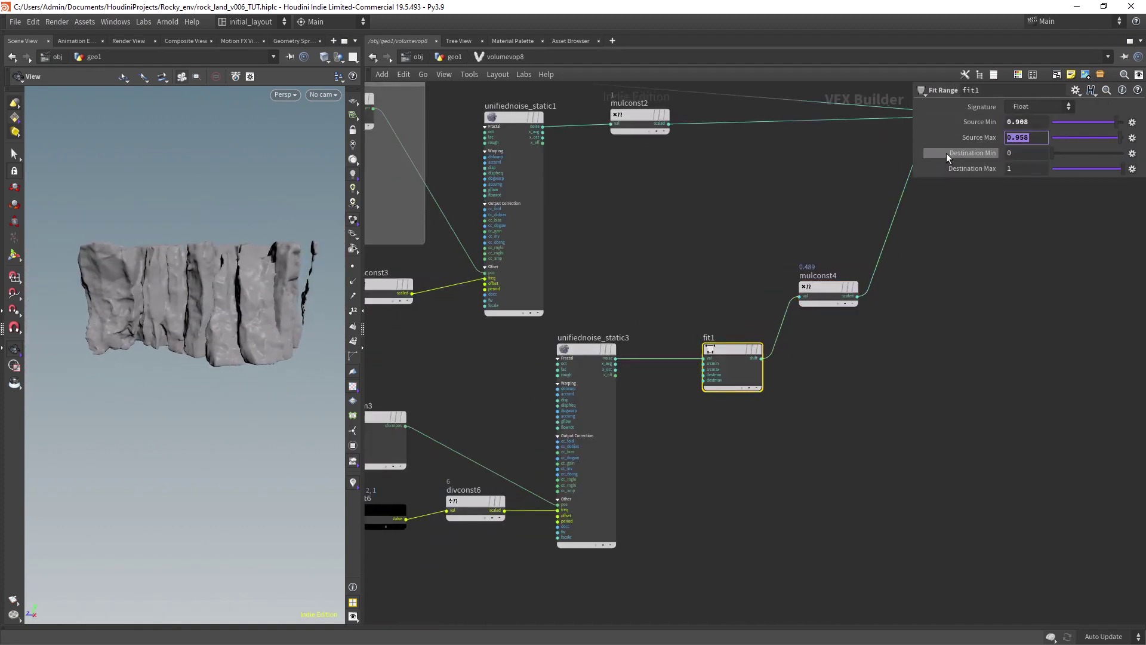
{"action": "middle_click_drag", "start_coordinate": [685, 298], "coordinate": [717, 276]}
{"action": "left_click", "coordinate": [1084, 125]}
{"action": "left_click_drag", "start_coordinate": [1073, 135], "coordinate": [1012, 157]}
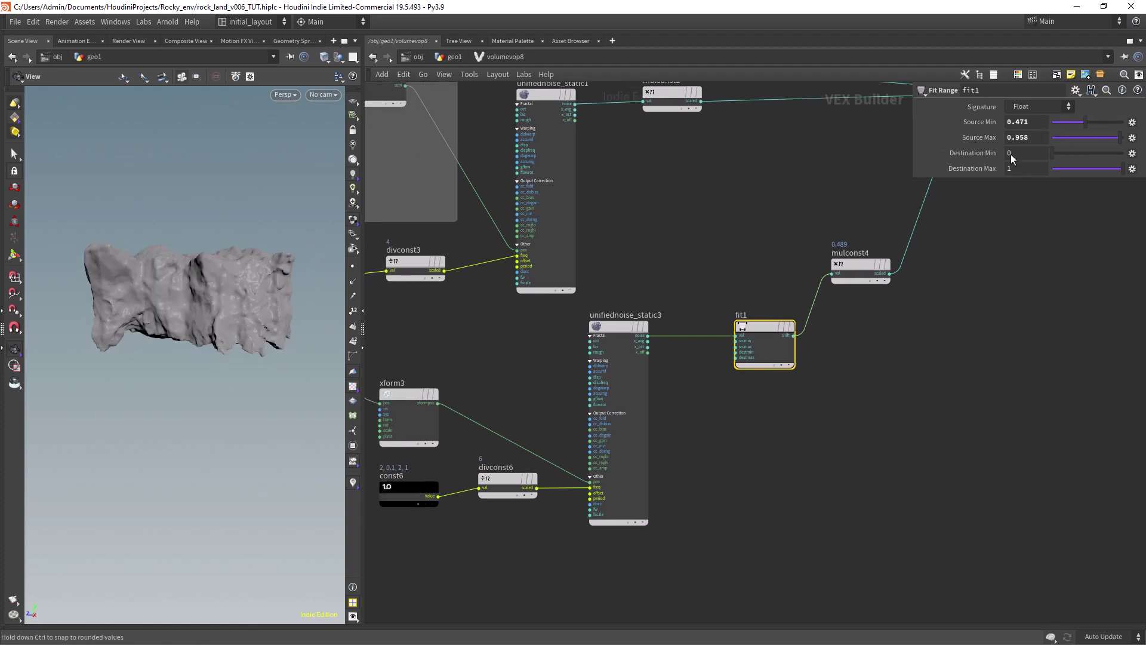
{"action": "mouse_move", "coordinate": [241, 317]}
{"action": "left_mouse_down"}
{"action": "mouse_move", "coordinate": [248, 359]}
{"action": "mouse_move", "coordinate": [236, 293]}
{"action": "mouse_move", "coordinate": [248, 314]}
{"action": "left_mouse_up"}
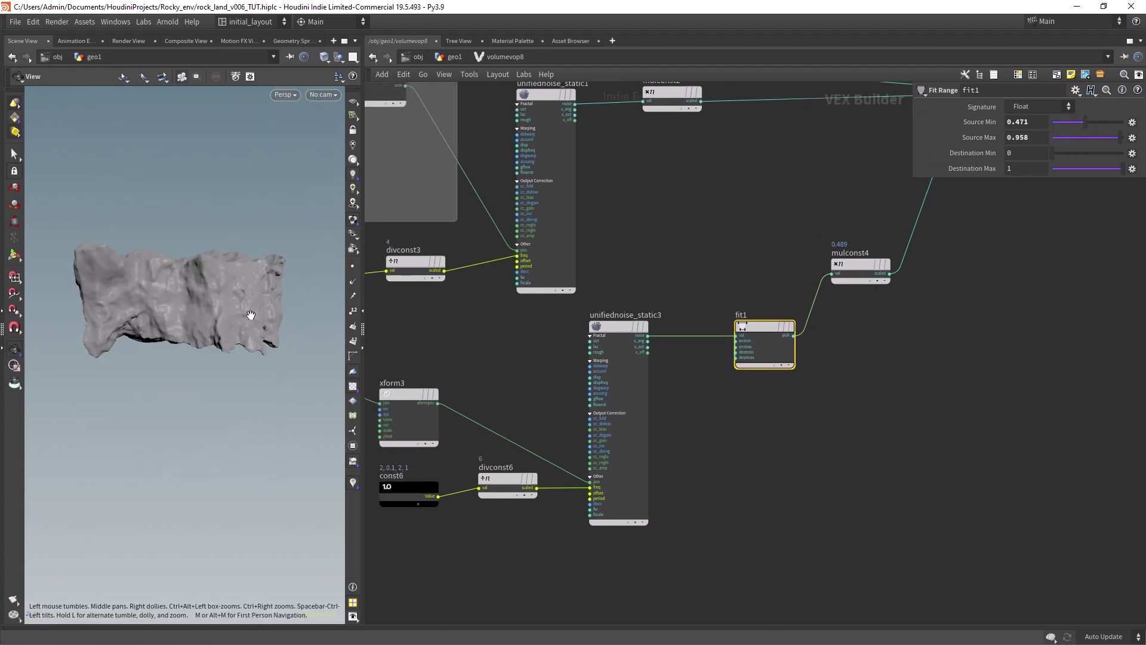
{"action": "scroll", "coordinate": [686, 253], "scroll_direction": "up", "scroll_amount": 2}
- Try other divider values on divconst6 and undo the change
{"action": "middle_click_drag", "start_coordinate": [660, 261], "coordinate": [872, 111]}
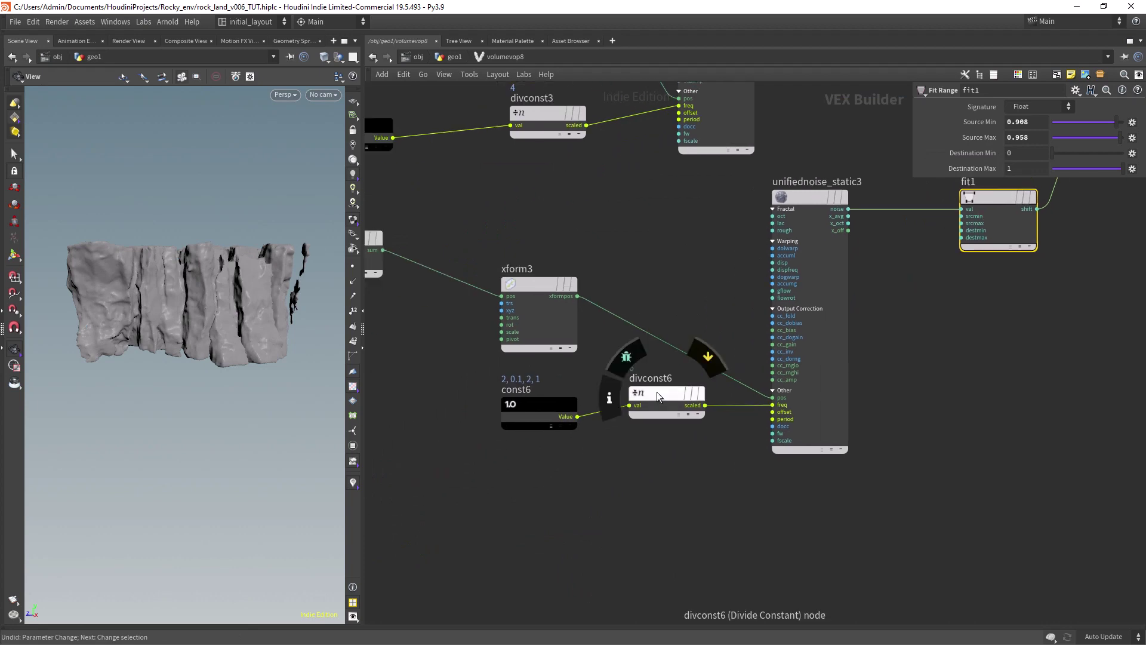
{"action": "left_click", "coordinate": [657, 394]}
{"action": "left_click_drag", "start_coordinate": [1006, 122], "coordinate": [940, 124]}
{"action": "mouse_move", "coordinate": [206, 313]}
{"action": "left_mouse_down"}
{"action": "mouse_move", "coordinate": [253, 323]}
{"action": "mouse_move", "coordinate": [158, 288]}
{"action": "mouse_move", "coordinate": [200, 314]}
{"action": "left_mouse_up"}
{"action": "left_click_drag", "start_coordinate": [1002, 122], "coordinate": [900, 126]}
{"action": "key", "text": "ctrl+z"}
- Check the four float values of const6 and their effect on the rock's cracks
{"action": "middle_click_drag", "start_coordinate": [654, 257], "coordinate": [713, 224]}
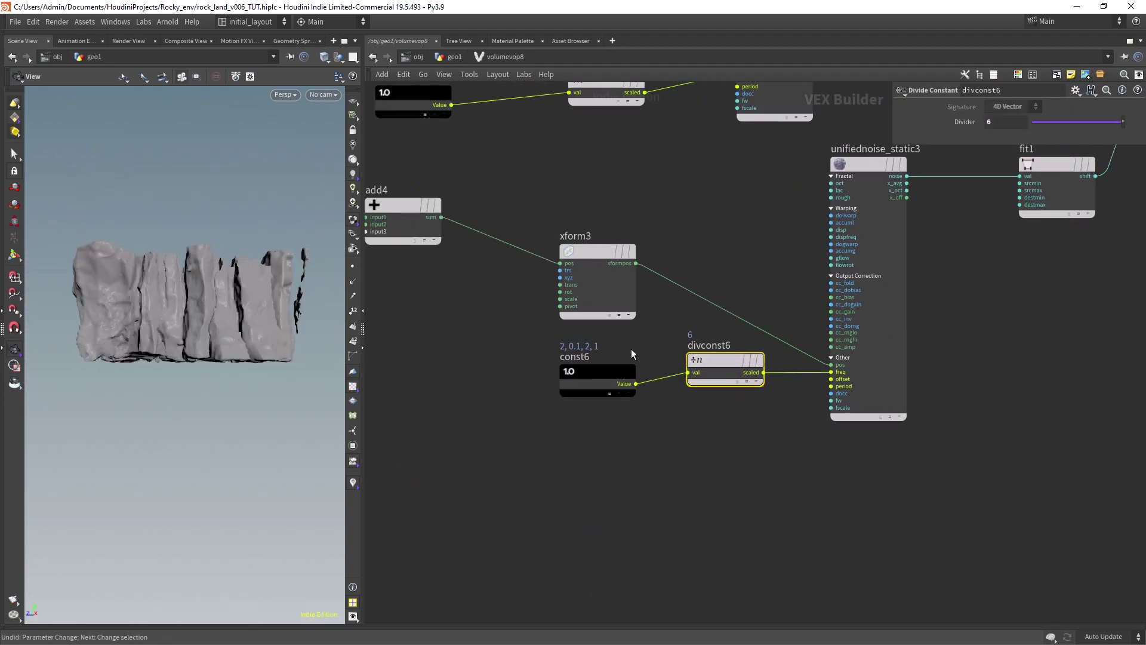
{"action": "left_click", "coordinate": [597, 376]}
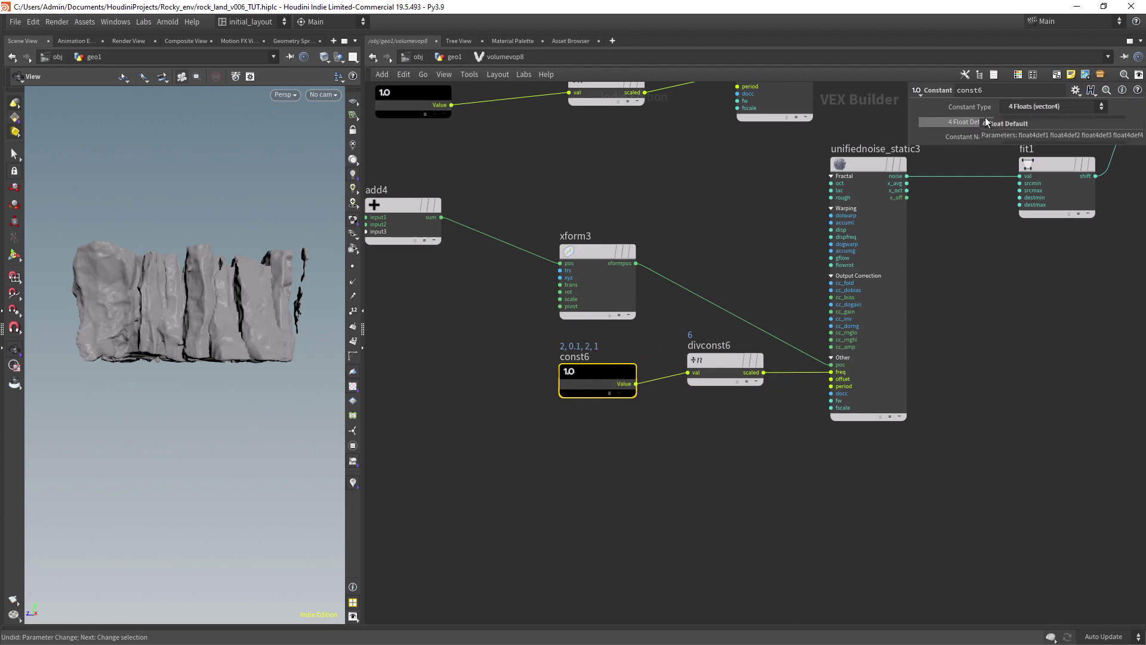
{"action": "mouse_move", "coordinate": [242, 290]}
{"action": "left_mouse_down"}
{"action": "mouse_move", "coordinate": [233, 373]}
{"action": "mouse_move", "coordinate": [245, 299]}
{"action": "left_mouse_up"}
- Try an X rotation of 35 on xform3 to tilt the crack pattern
{"action": "scroll", "coordinate": [466, 313], "scroll_direction": "down", "scroll_amount": 3}
{"action": "middle_click_drag", "start_coordinate": [430, 317], "coordinate": [553, 370]}
{"action": "scroll", "coordinate": [550, 305], "scroll_direction": "up", "scroll_amount": 1}
{"action": "left_click", "coordinate": [551, 298]}
{"action": "middle_click_drag", "start_coordinate": [622, 240], "coordinate": [386, 281]}
{"action": "left_click", "coordinate": [575, 388]}
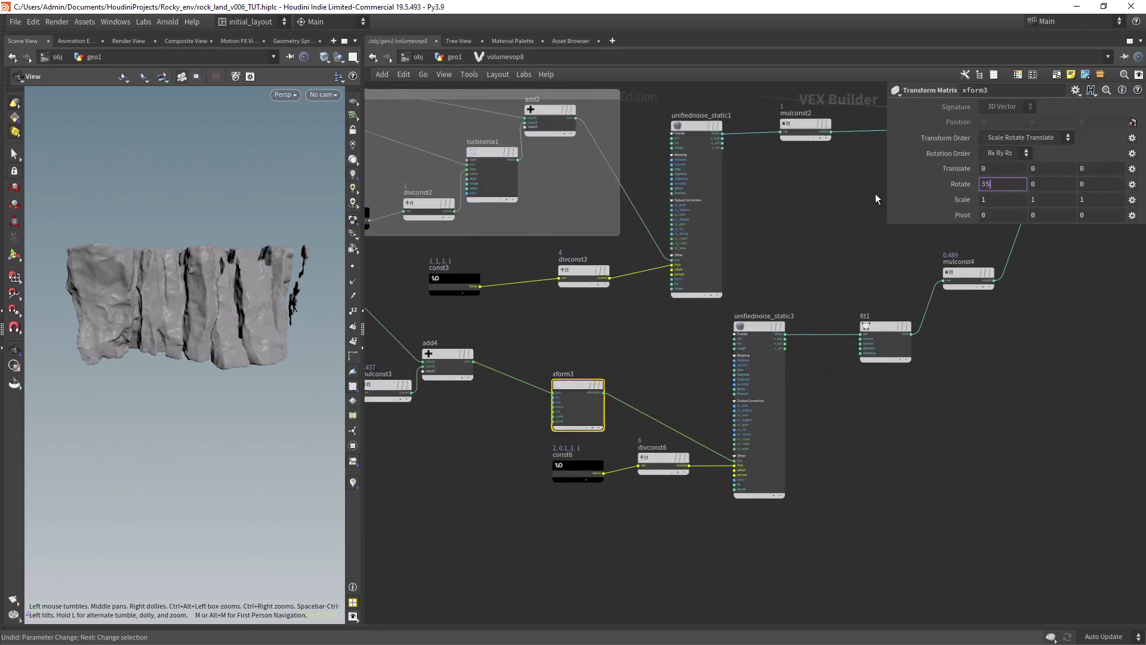
{"action": "left_click_drag", "start_coordinate": [266, 302], "coordinate": [277, 328]}
- Compare unifiednoise_static3 with Complement off and on, and check its noise type choices
{"action": "middle_click_drag", "start_coordinate": [719, 326], "coordinate": [631, 345]}
{"action": "left_click", "coordinate": [677, 348]}
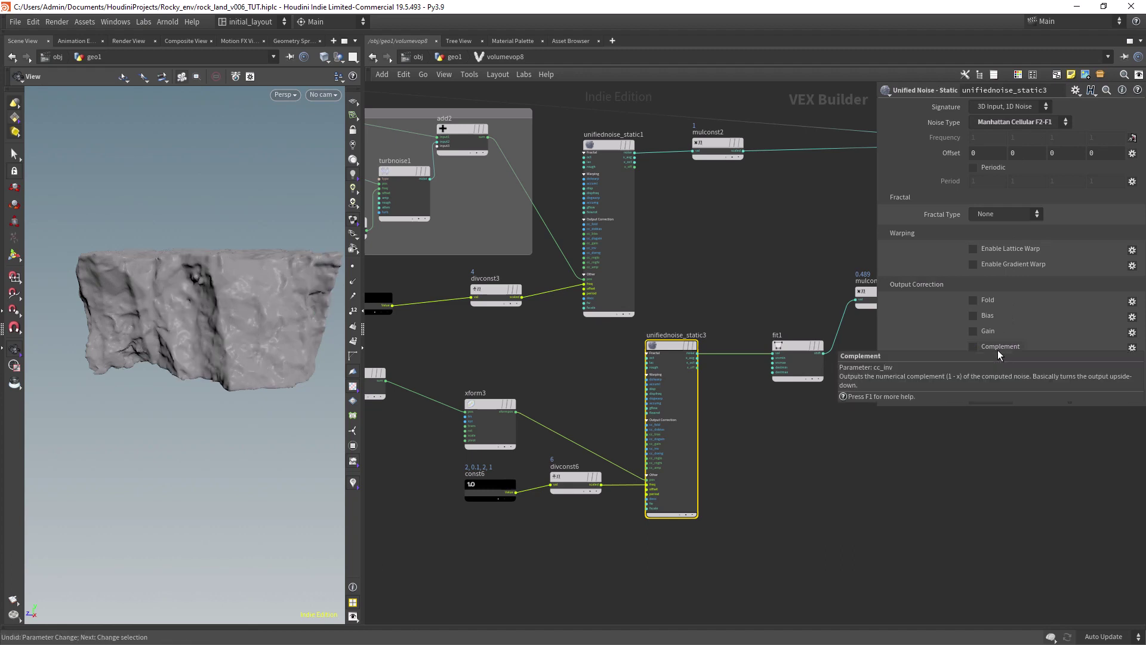
{"action": "left_click", "coordinate": [1000, 352]}
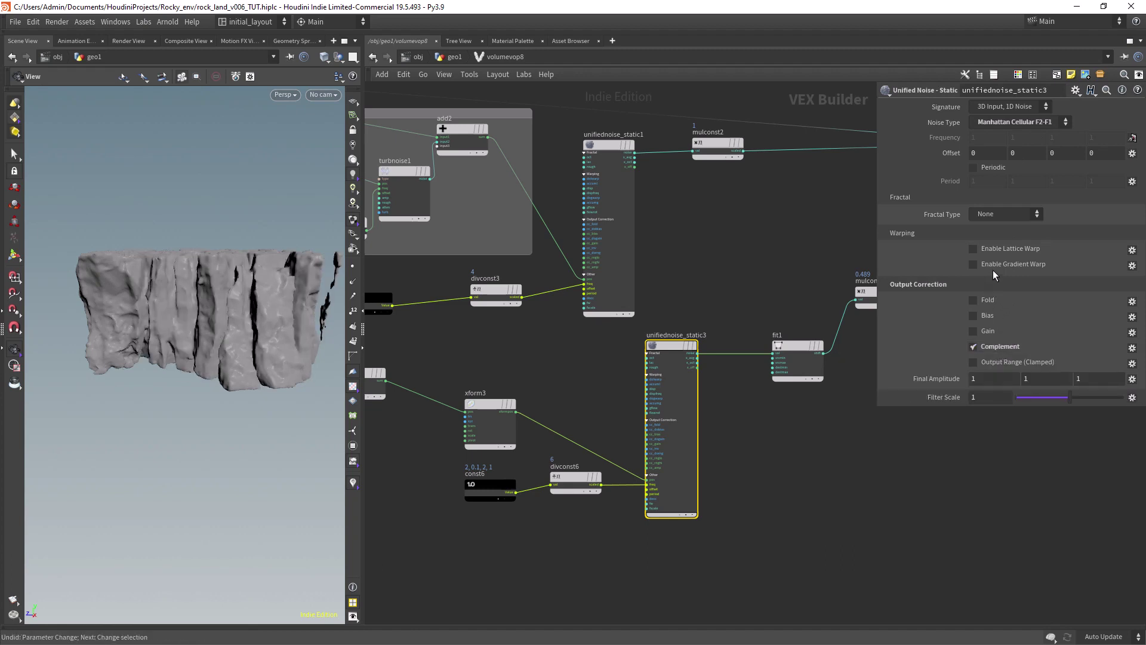
{"action": "left_click", "coordinate": [1010, 229]}
{"action": "left_click", "coordinate": [1010, 123]}
{"action": "left_click", "coordinate": [1027, 242]}
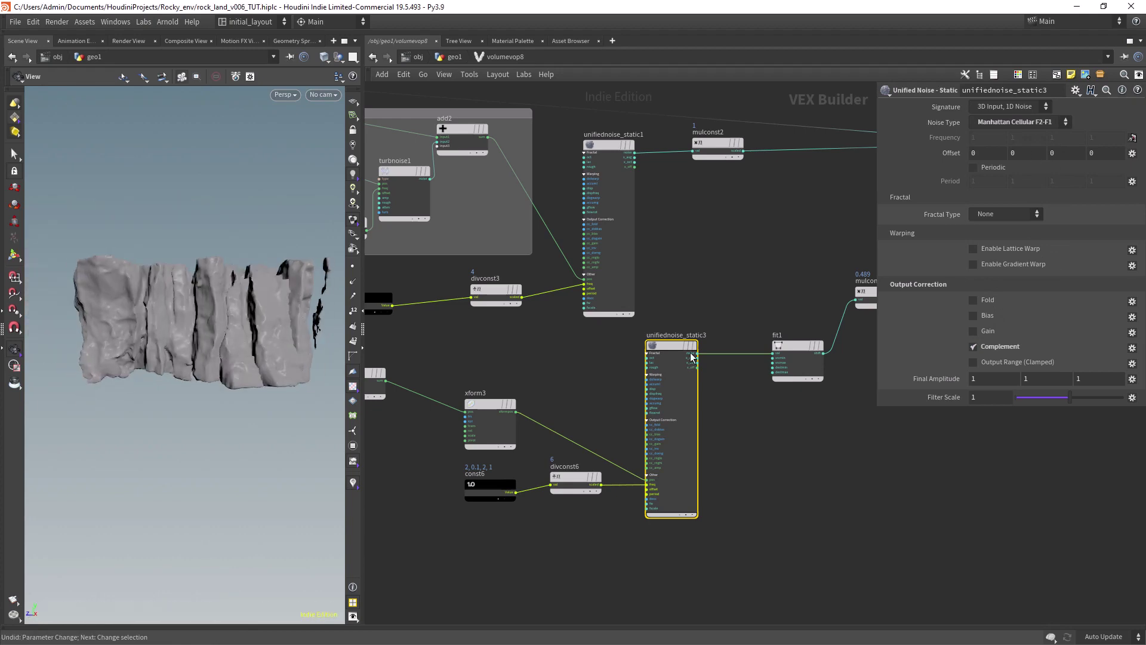
- Try a higher multiplier on mulconst4 and undo the change
{"action": "middle_click_drag", "start_coordinate": [690, 357], "coordinate": [417, 429]}
{"action": "left_click", "coordinate": [606, 371]}
{"action": "left_click_drag", "start_coordinate": [1074, 122], "coordinate": [1102, 123]}
{"action": "key", "text": "ctrl+z"}
- Return to the geo1 network and display the remeshed rock loaded by file1
{"action": "scroll", "coordinate": [711, 256], "scroll_direction": "down", "scroll_amount": 6}
{"action": "middle_click_drag", "start_coordinate": [561, 195], "coordinate": [667, 205]}
{"action": "scroll", "coordinate": [666, 205], "scroll_direction": "up", "scroll_amount": 4}
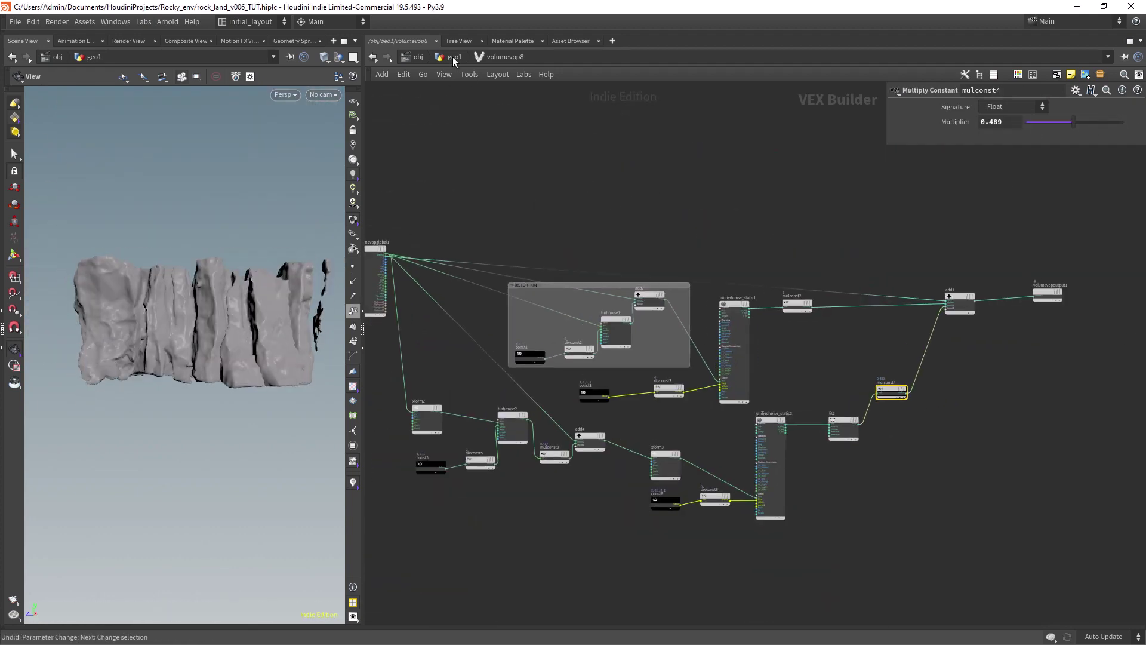
{"action": "left_click", "coordinate": [454, 58]}
{"action": "middle_click_drag", "start_coordinate": [657, 345], "coordinate": [678, 266]}
{"action": "left_click", "coordinate": [586, 373]}
- Widen the viewport and examine the topology of file1's remeshed rock from several angles
{"action": "middle_click_drag", "start_coordinate": [251, 298], "coordinate": [131, 352]}
{"action": "scroll", "coordinate": [179, 352], "scroll_direction": "up", "scroll_amount": 3}
{"action": "left_click_drag", "start_coordinate": [362, 330], "coordinate": [553, 330]}
{"action": "middle_click_drag", "start_coordinate": [838, 376], "coordinate": [834, 295]}
{"action": "scroll", "coordinate": [268, 358], "scroll_direction": "down", "scroll_amount": 4}
{"action": "left_click_drag", "start_coordinate": [268, 358], "coordinate": [384, 274]}
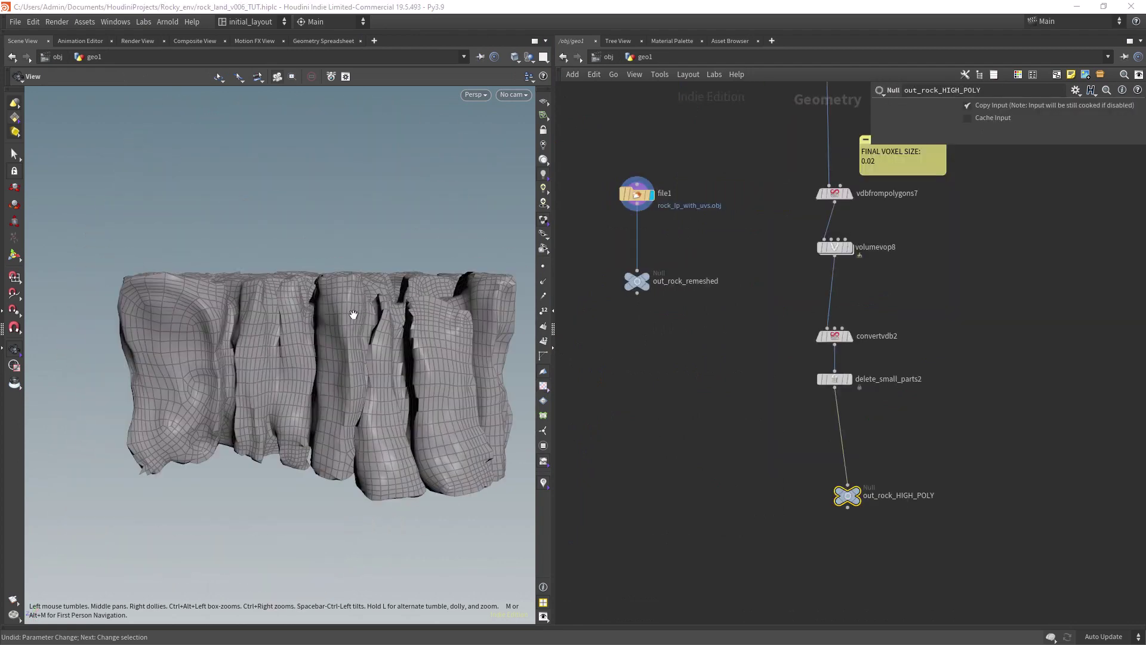
{"action": "left_click_drag", "start_coordinate": [377, 348], "coordinate": [349, 352]}
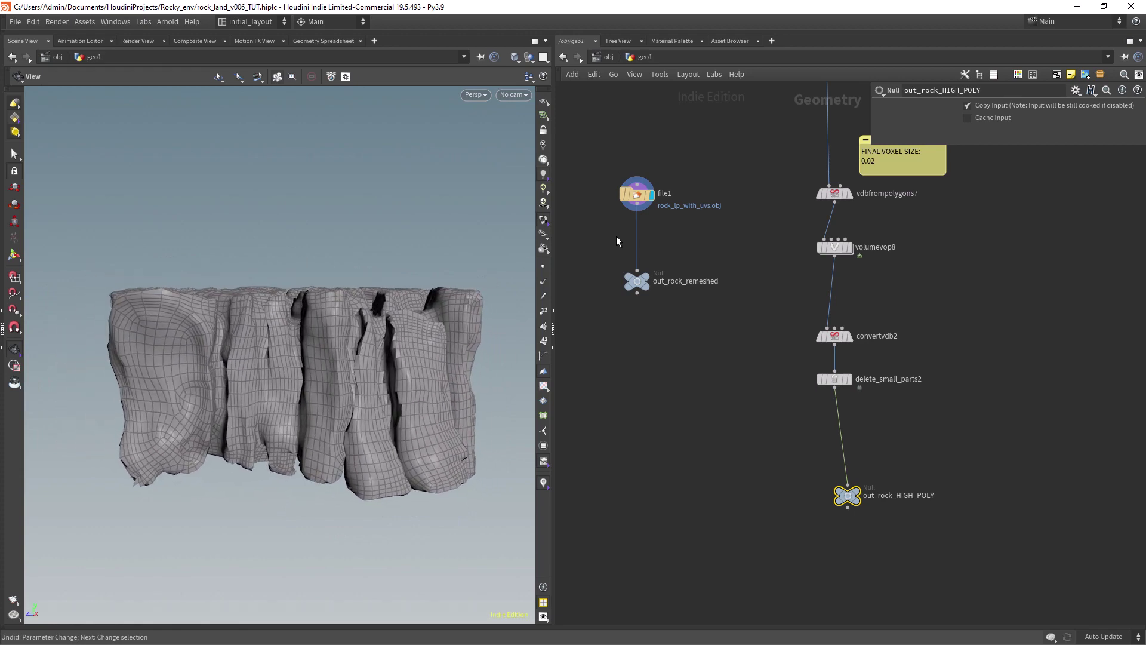
{"action": "left_click", "coordinate": [643, 196]}
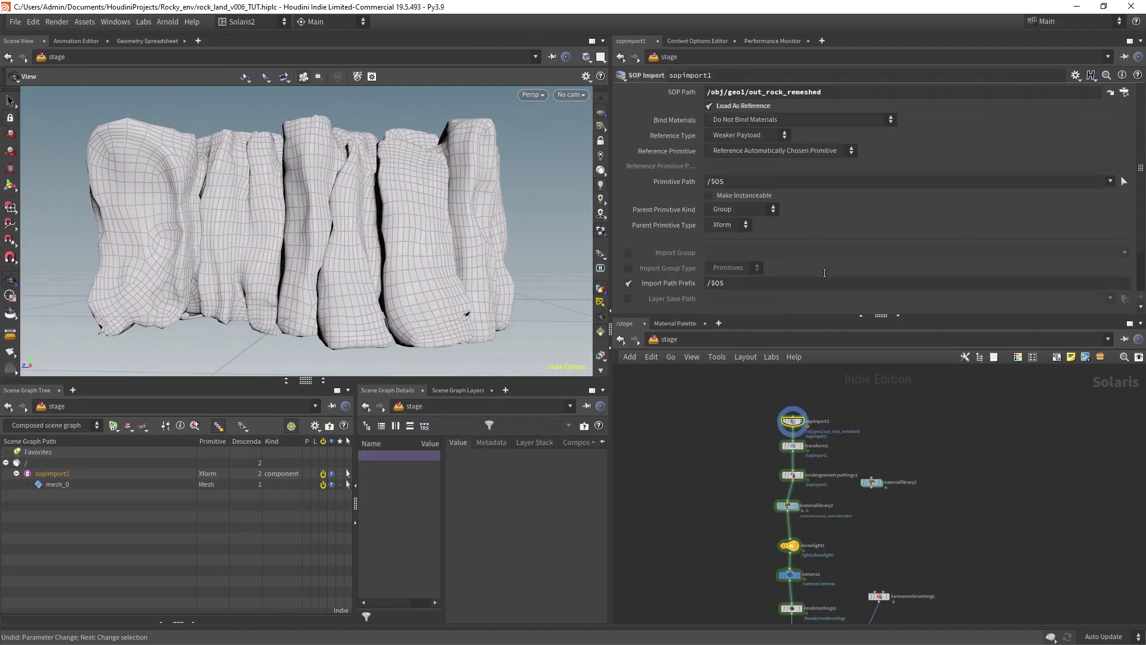
- Examine transform1 and the subdivision and displacement settings of rendergeometrysettings1 in the Solaris stage
{"action": "scroll", "coordinate": [833, 417], "scroll_direction": "up", "scroll_amount": 2}
{"action": "left_click", "coordinate": [769, 431]}
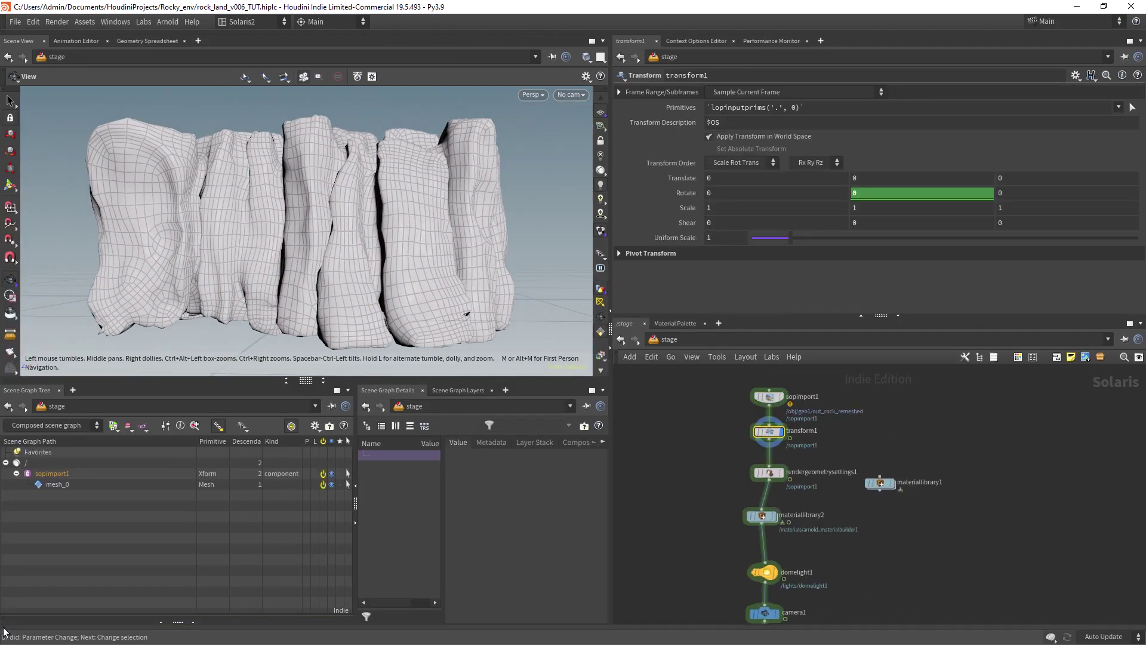
{"action": "left_click", "coordinate": [769, 472]}
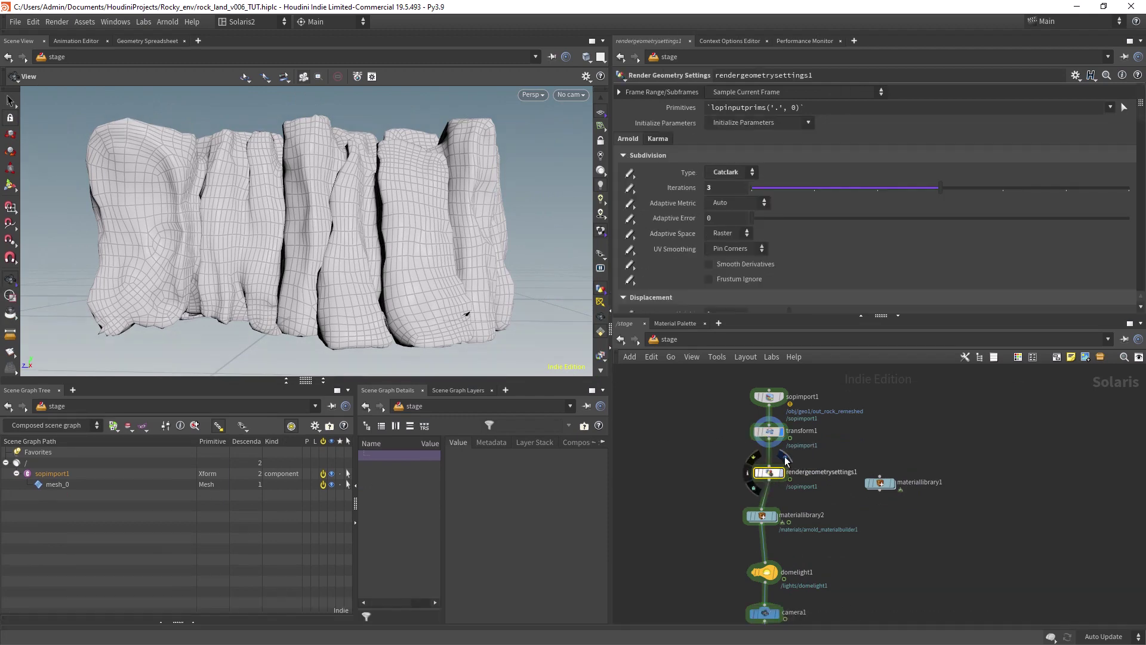
{"action": "scroll", "coordinate": [725, 190], "scroll_direction": "down", "scroll_amount": 5}
{"action": "scroll", "coordinate": [728, 164], "scroll_direction": "up", "scroll_amount": 5}
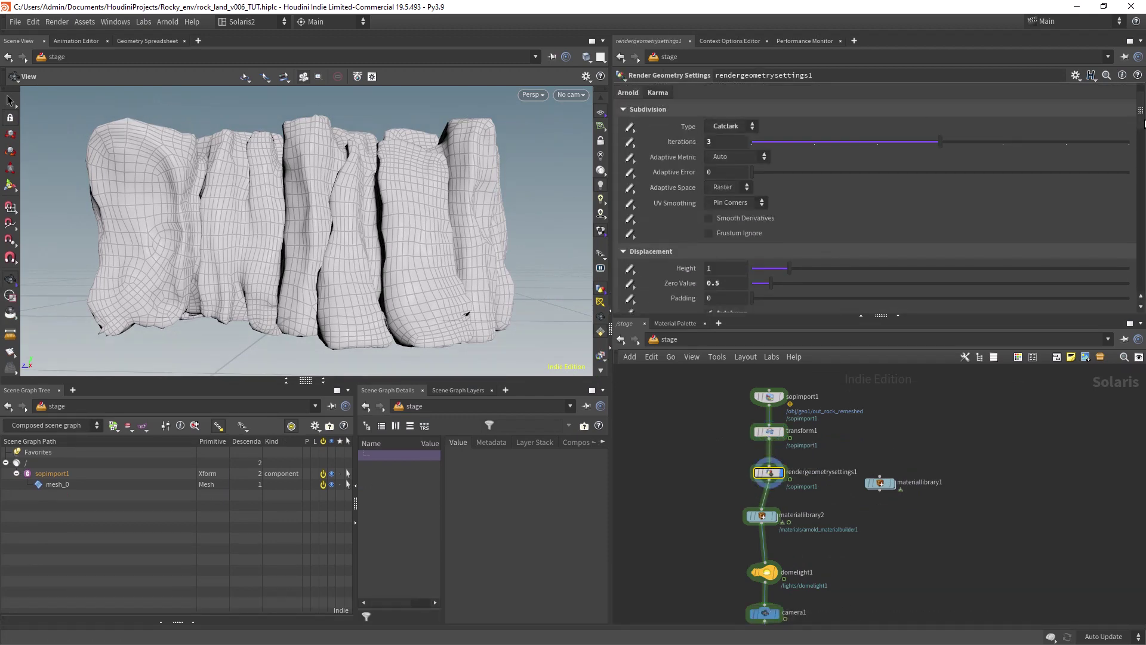
- Open the Arnold material builder inside materiallibrary2, examine its image texture nodes and return to the stage network
{"action": "double_click", "coordinate": [765, 518]}
{"action": "scroll", "coordinate": [796, 453], "scroll_direction": "up", "scroll_amount": 4}
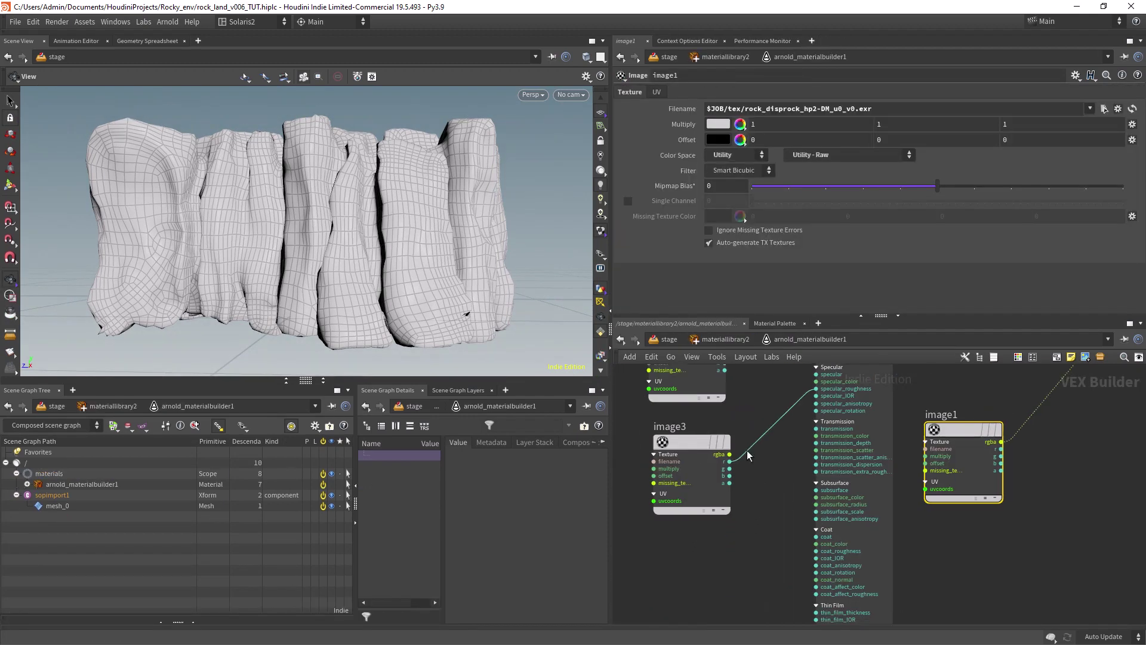
{"action": "left_click", "coordinate": [716, 471]}
{"action": "middle_click_drag", "start_coordinate": [796, 453], "coordinate": [819, 468]}
{"action": "left_click", "coordinate": [744, 341]}
{"action": "left_click", "coordinate": [669, 340]}
- Check domelight1 and camera1, and display the stage at rendersettings1
{"action": "left_click", "coordinate": [784, 505]}
{"action": "left_click", "coordinate": [781, 482]}
{"action": "left_click", "coordinate": [783, 530]}
{"action": "scroll", "coordinate": [432, 220], "scroll_direction": "down", "scroll_amount": 3}
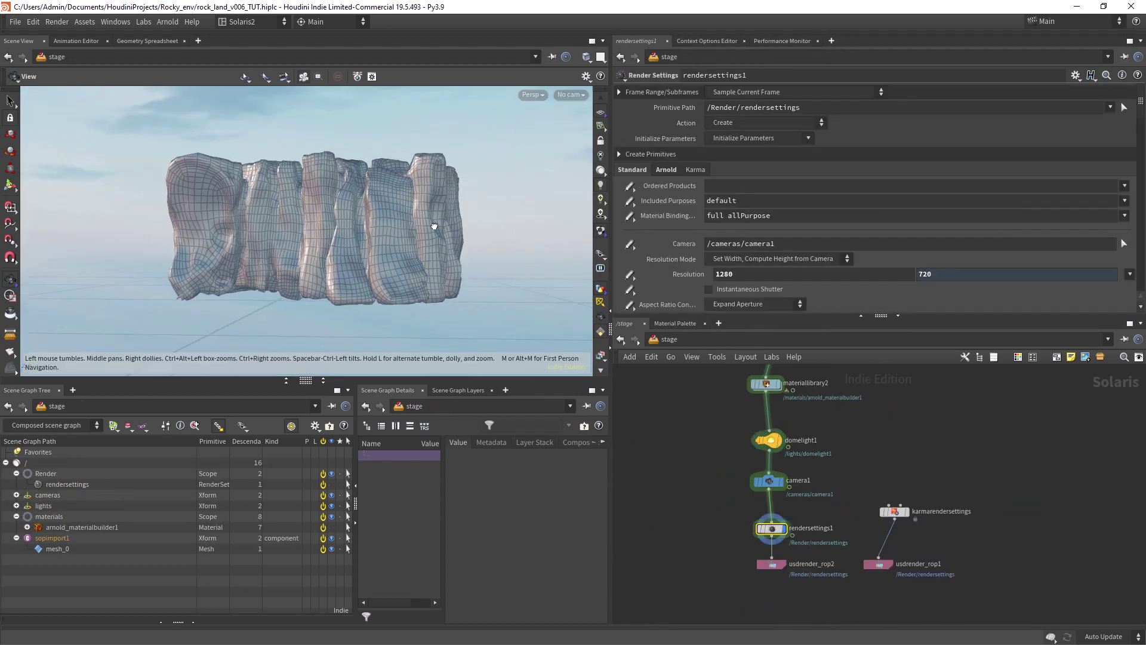
- Switch the viewport renderer to Arnold and view the textured rock up close
{"action": "left_click", "coordinate": [533, 95]}
{"action": "left_click", "coordinate": [543, 175]}
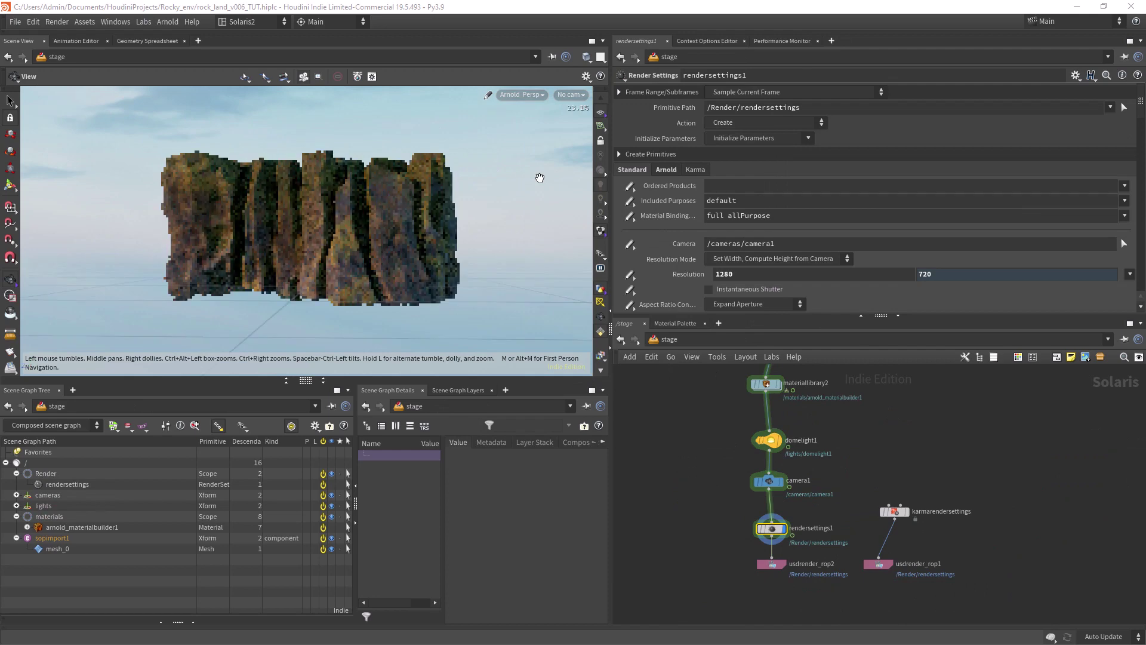
{"action": "scroll", "coordinate": [382, 213], "scroll_direction": "up", "scroll_amount": 4}
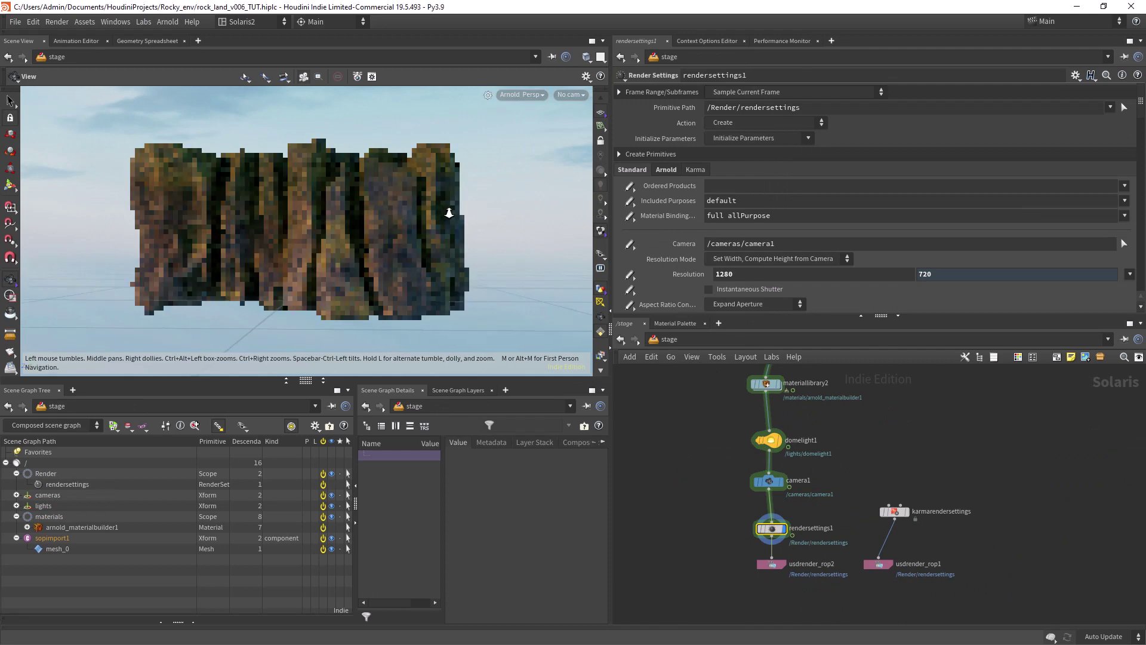